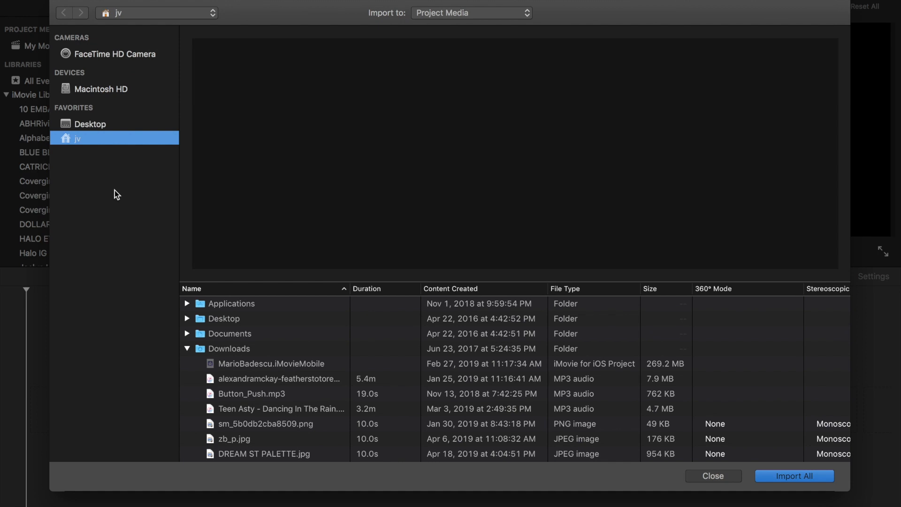
Select the DREAM ST YT folder in the import window and import its clips
click(229, 455)
key(Down)
key(Down)
key(Down)
key(Down)
key(Down)
key(Down)
key(Down)
key(Down)
key(Down)
key(Down)
key(Down)
key(Down)
key(Down)
key(Down)
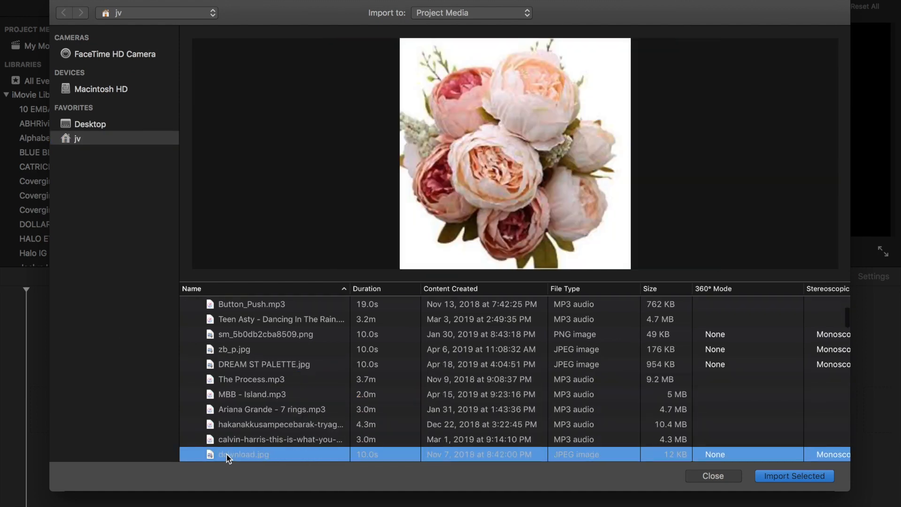
key(Down)
key(Down)
key(Down)
key(Down)
key(Down)
key(Down)
key(Down)
key(Down)
key(Down)
key(Down)
key(Down)
key(Down)
key(Down)
key(Down)
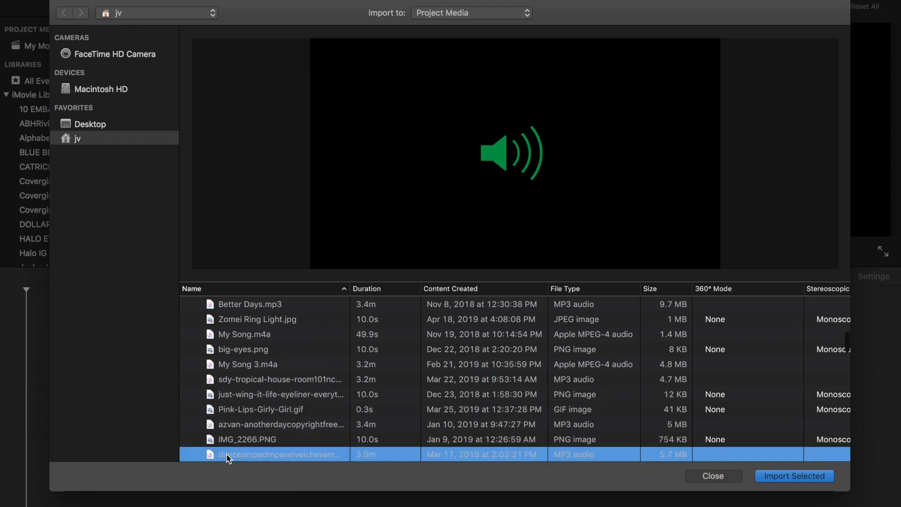
key(Down)
key(Down)
key(Down)
key(Down)
key(Down)
key(Down)
key(Down)
key(Down)
key(Down)
key(Down)
key(Down)
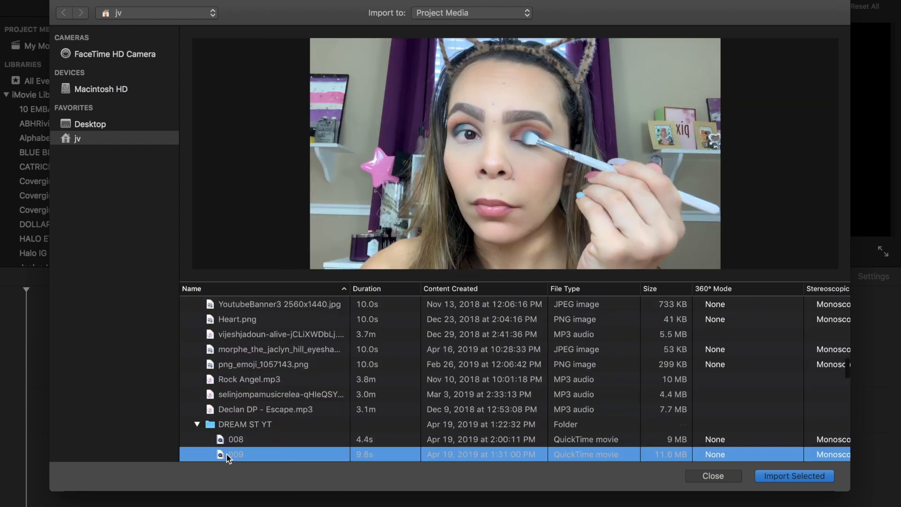
click(223, 369)
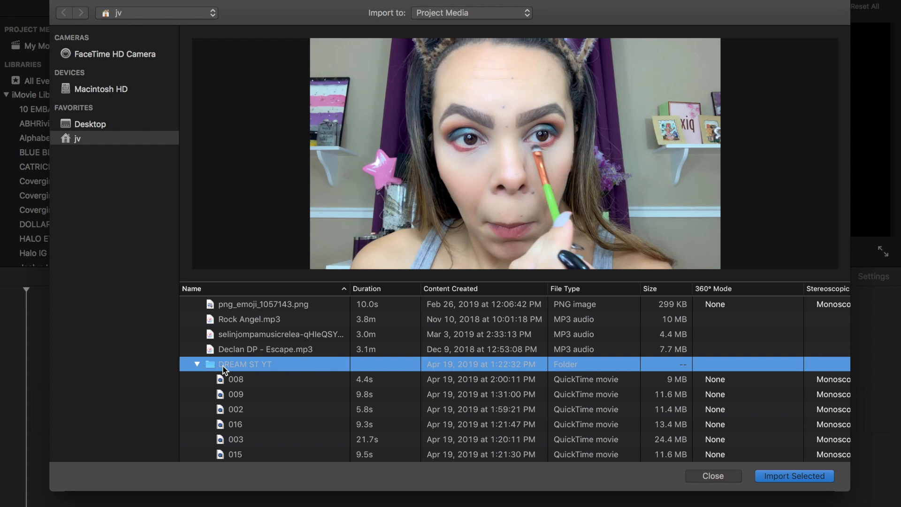
click(766, 476)
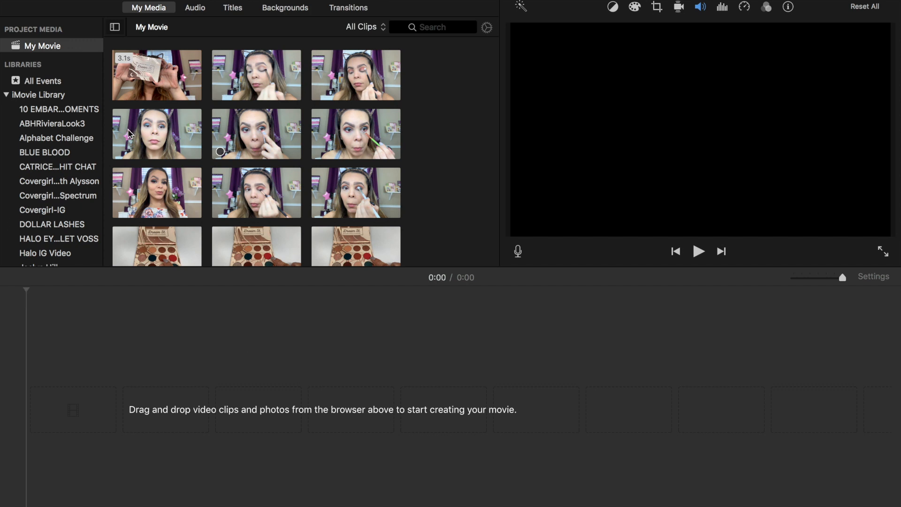
Append the three first-row face clips from the media browser to the timeline
click(185, 92)
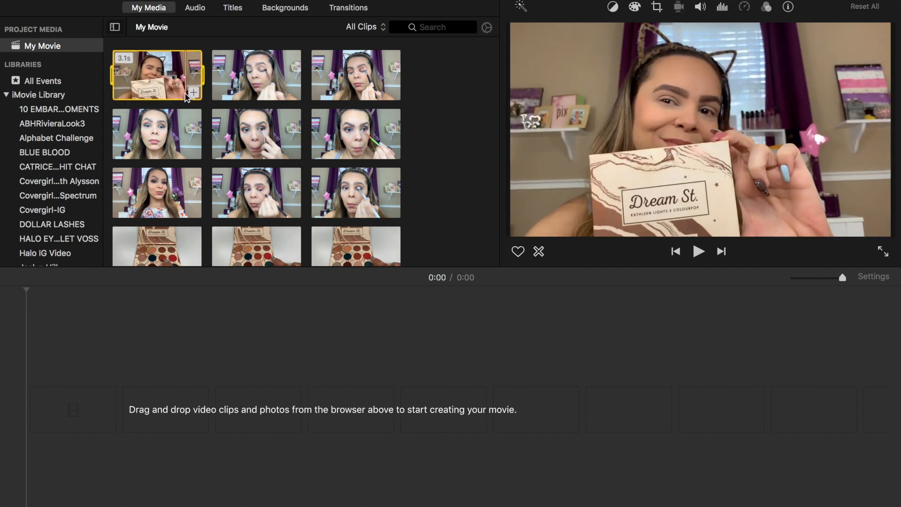
click(193, 93)
click(285, 99)
click(293, 92)
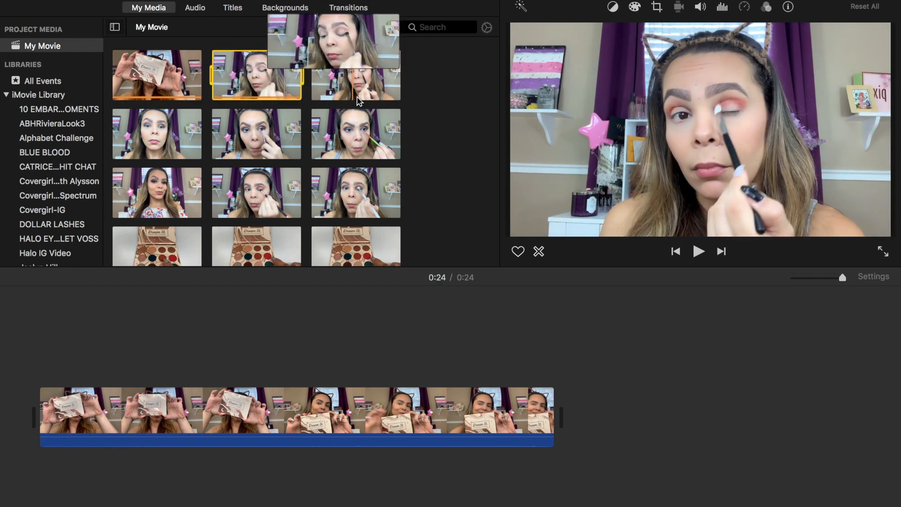
click(391, 96)
click(392, 92)
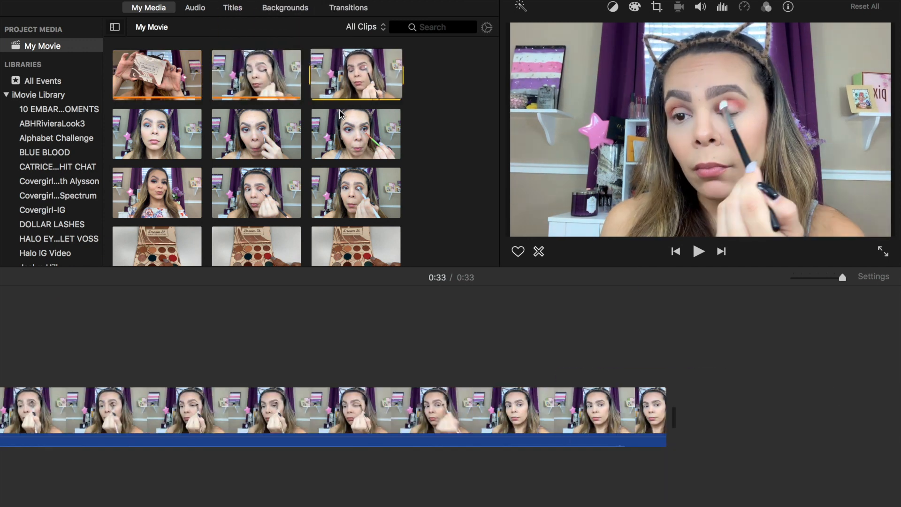
Append the three second-row face clips to the timeline
click(192, 153)
click(193, 152)
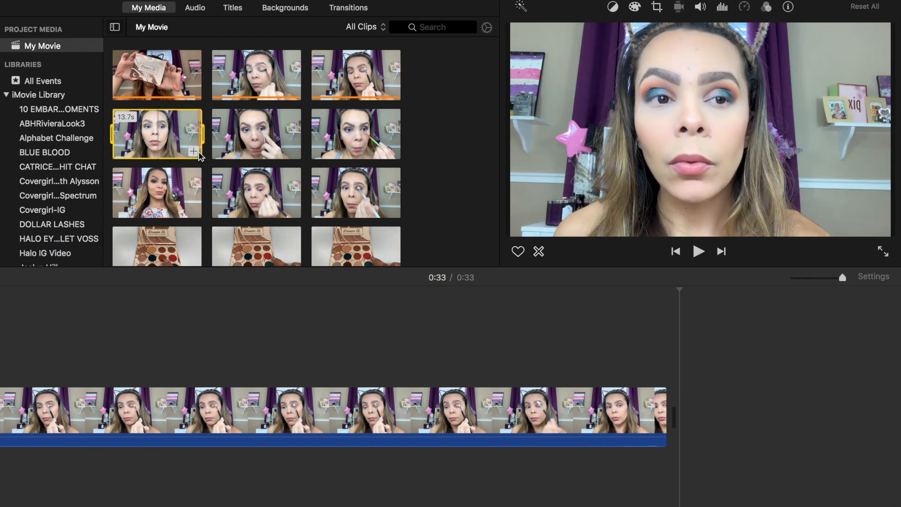
click(275, 154)
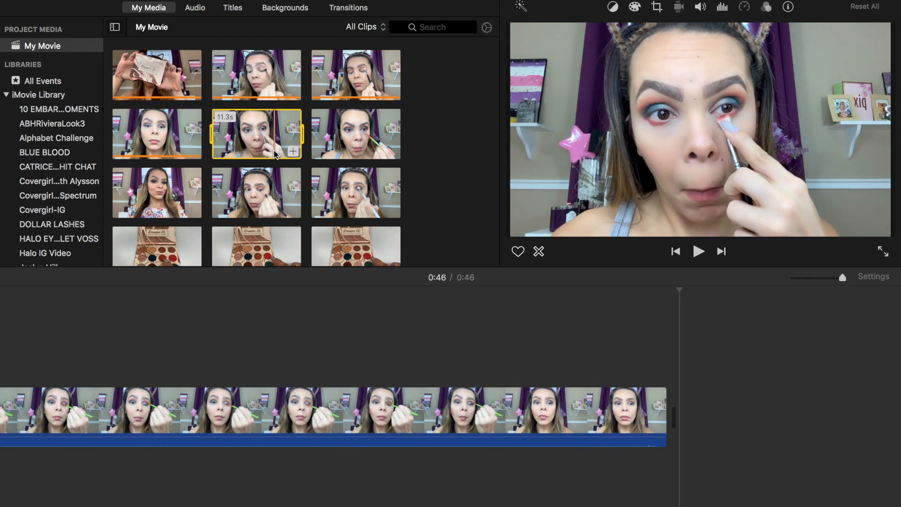
click(293, 151)
click(384, 154)
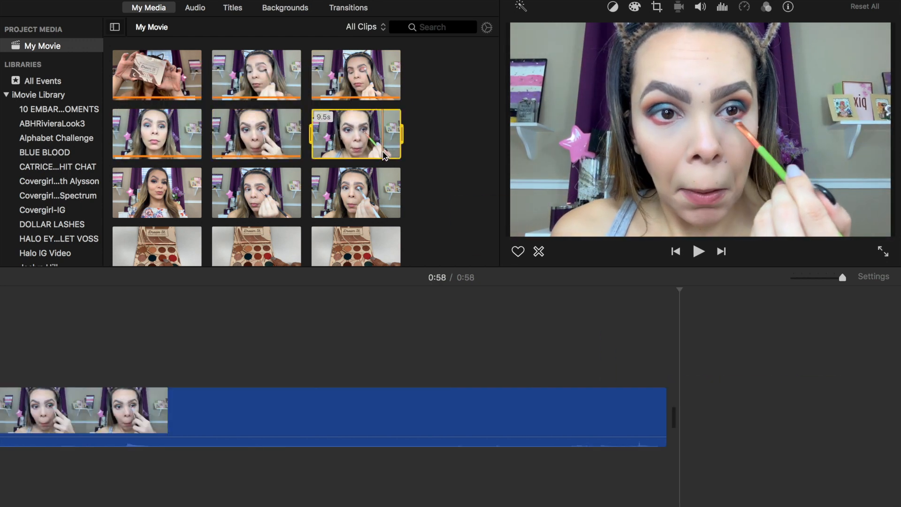
click(384, 153)
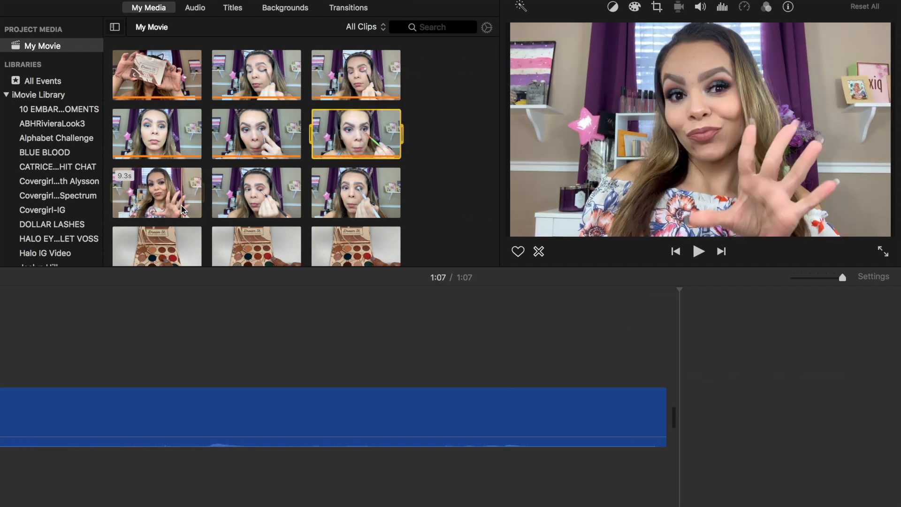
Append the 9.3s, 21.8s and 9.8s clips to complete the 1:48 timeline
click(193, 209)
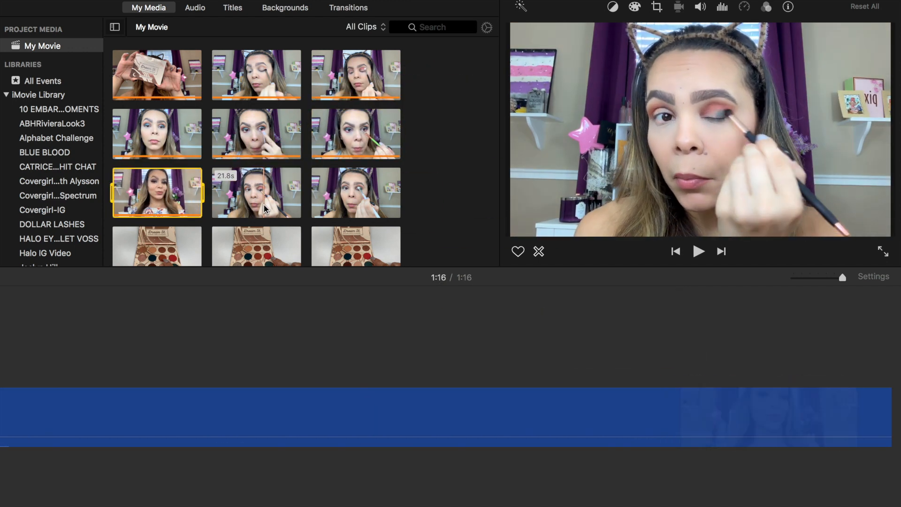
click(293, 210)
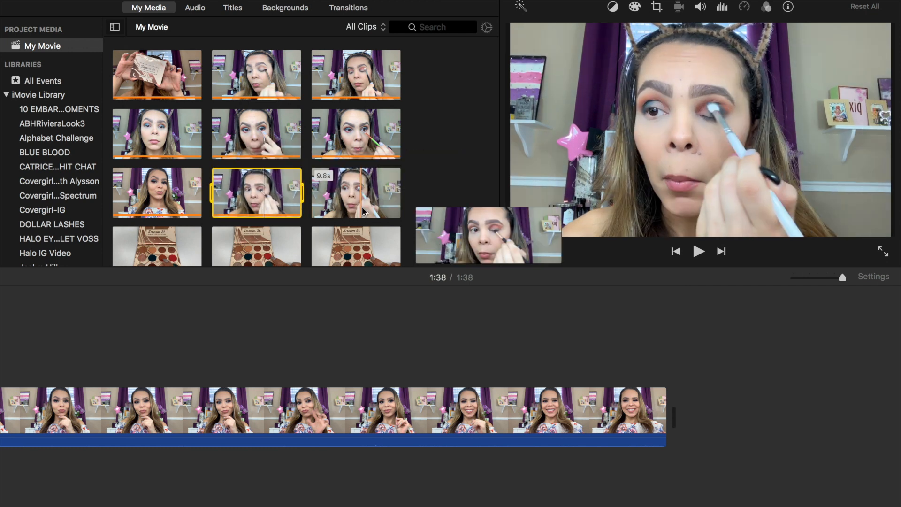
click(363, 211)
click(396, 211)
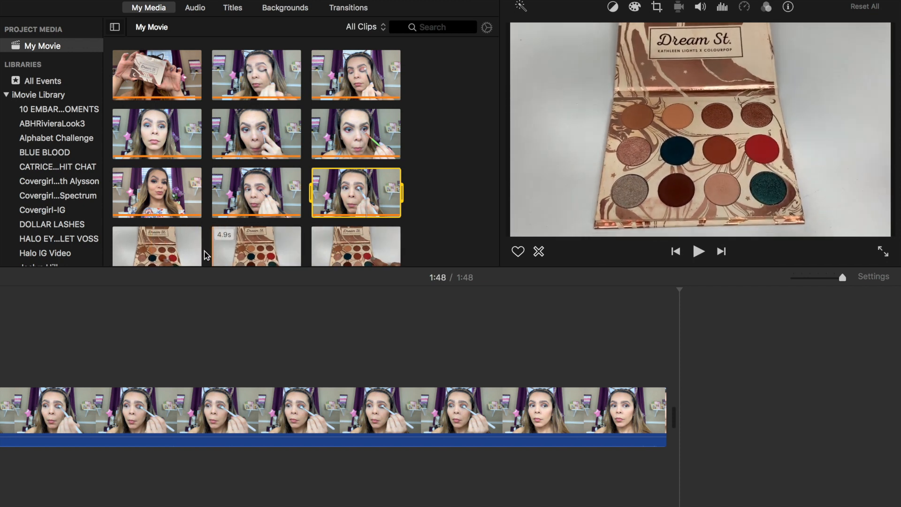
scroll(188, 253, down, 3)
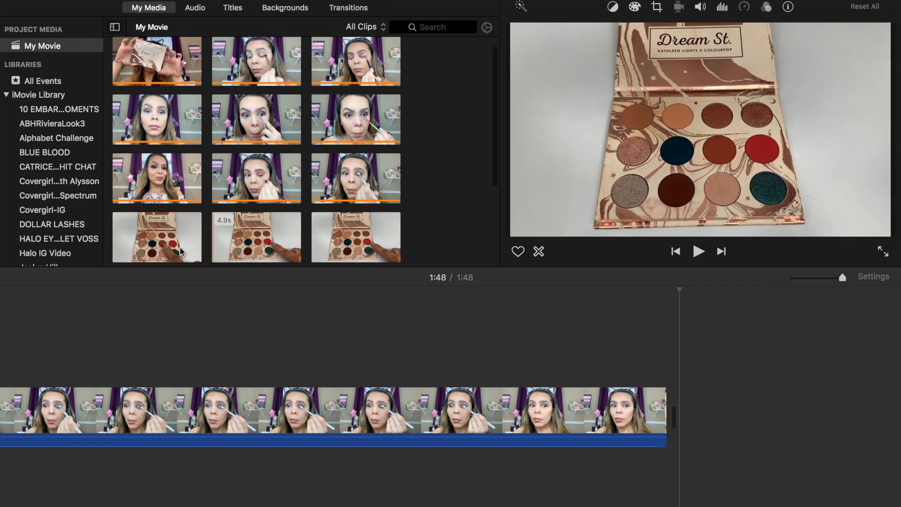
scroll(180, 252, down, 3)
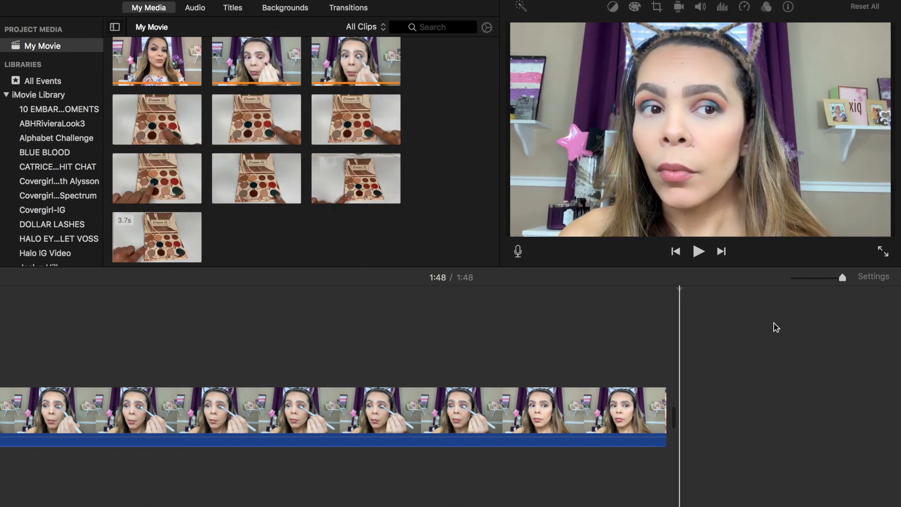
Zoom the timeline out and insert three palette clips, including the 5.2s one, between face clips
click(802, 278)
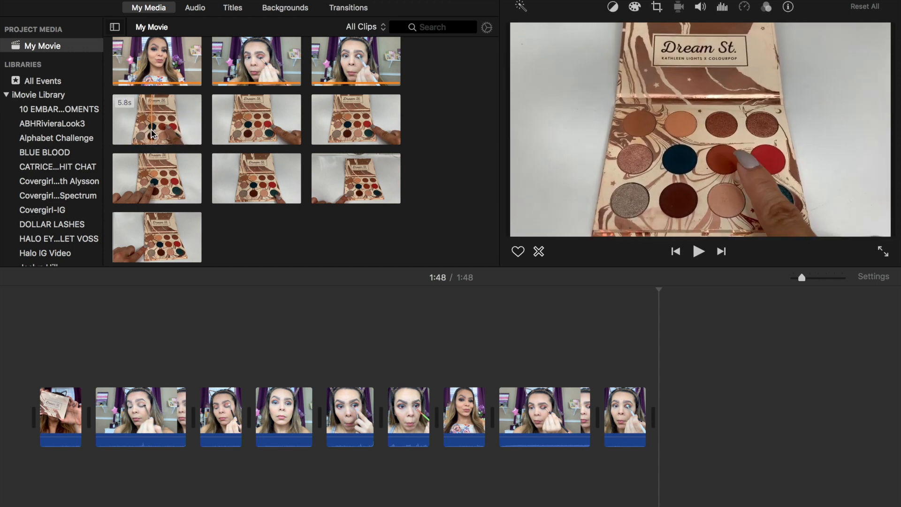
drag(143, 191, 83, 418)
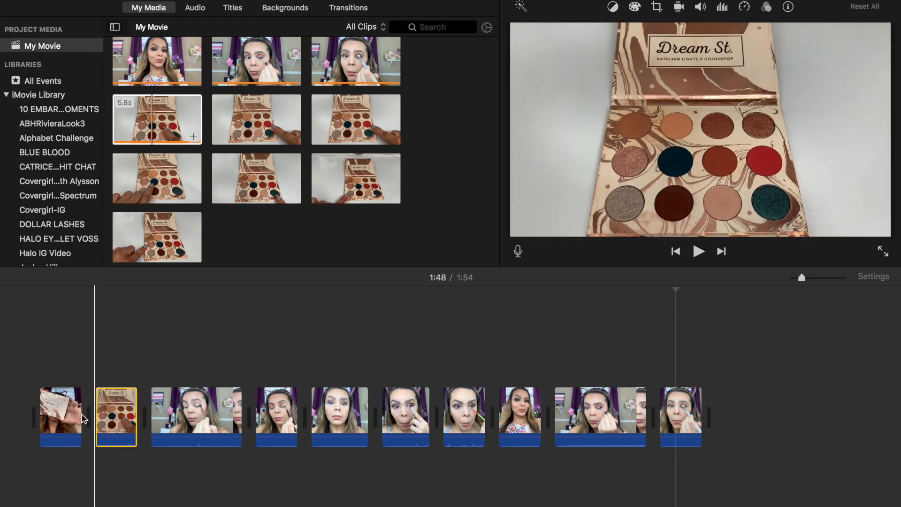
click(262, 134)
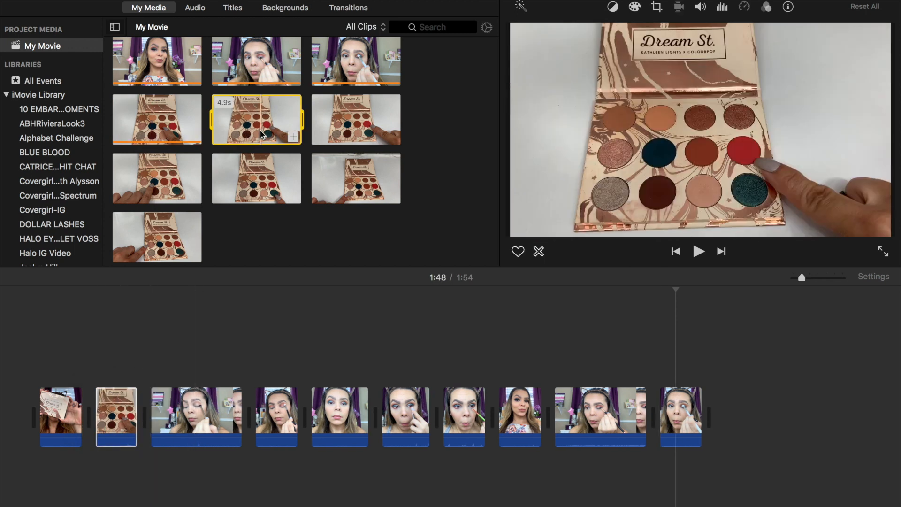
drag(262, 134, 239, 421)
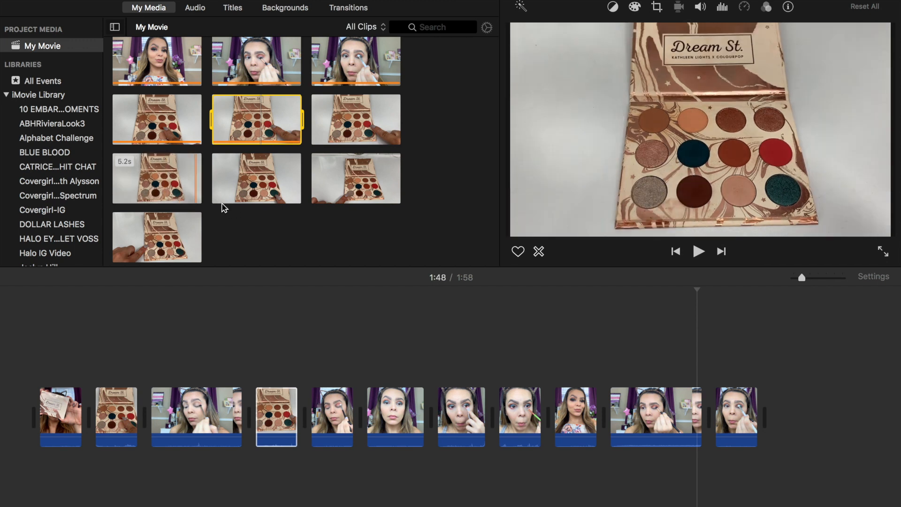
drag(187, 185, 359, 422)
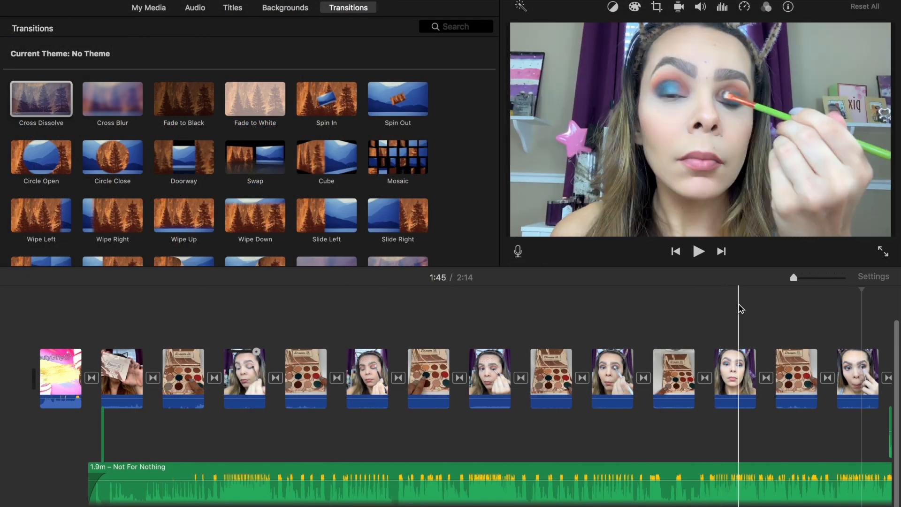
Zoom the timeline in, trim the 19.8s clip's end, then restore its full length
click(808, 279)
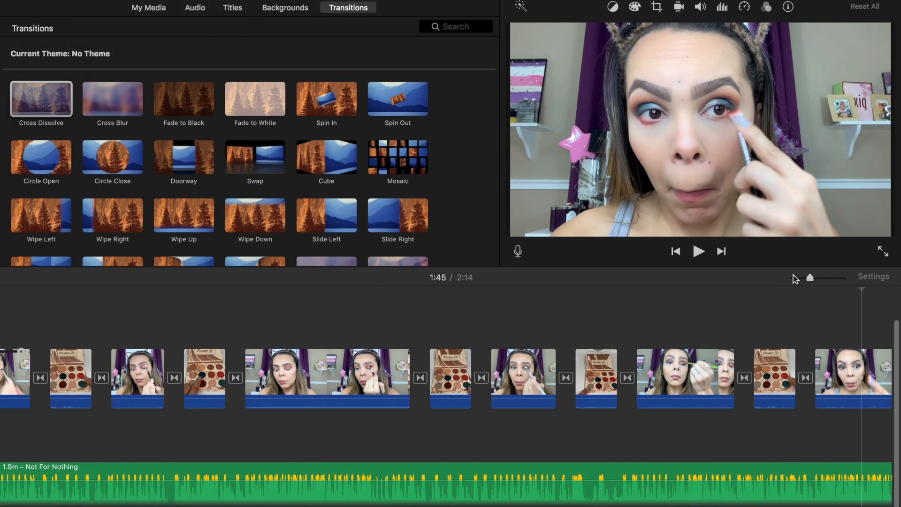
click(378, 385)
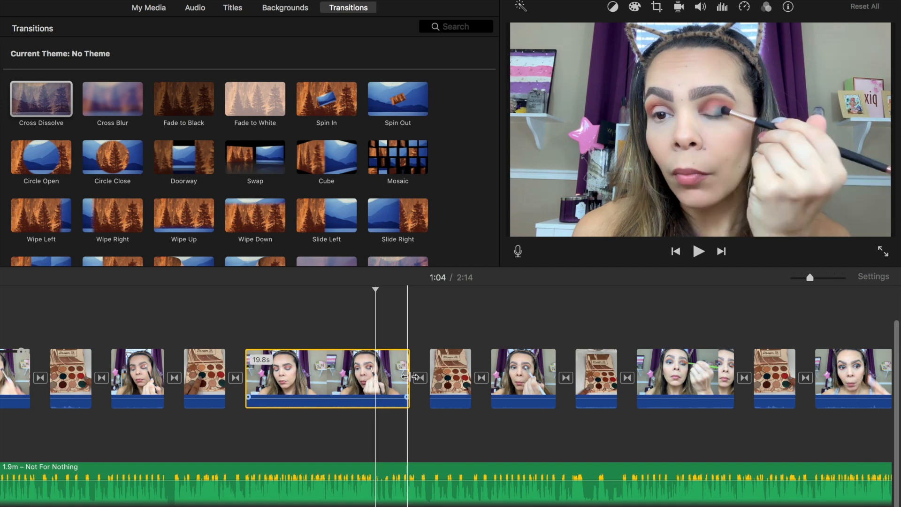
mouse_move(409, 377)
mouse_down()
mouse_move(315, 382)
mouse_move(419, 377)
mouse_up()
click(348, 352)
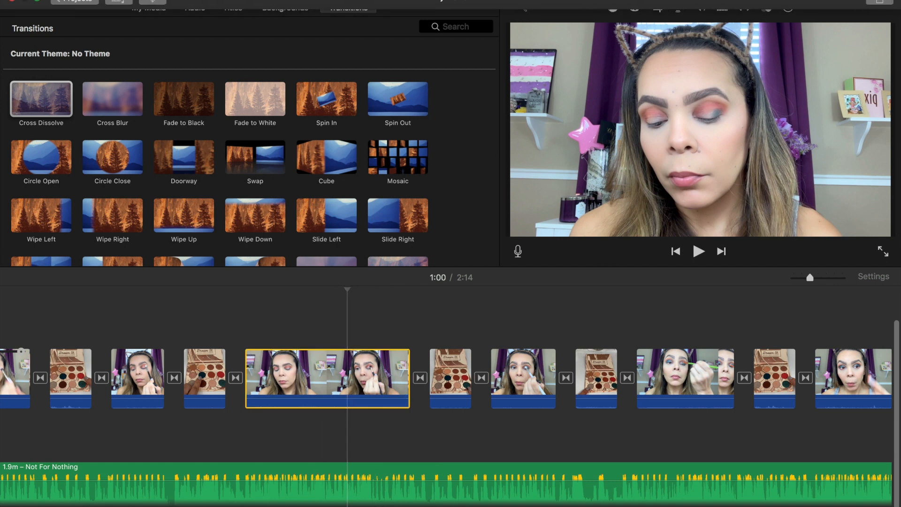
Split the 19.8s clip at the playhead, undo the split, and show the title styles
click(168, 1)
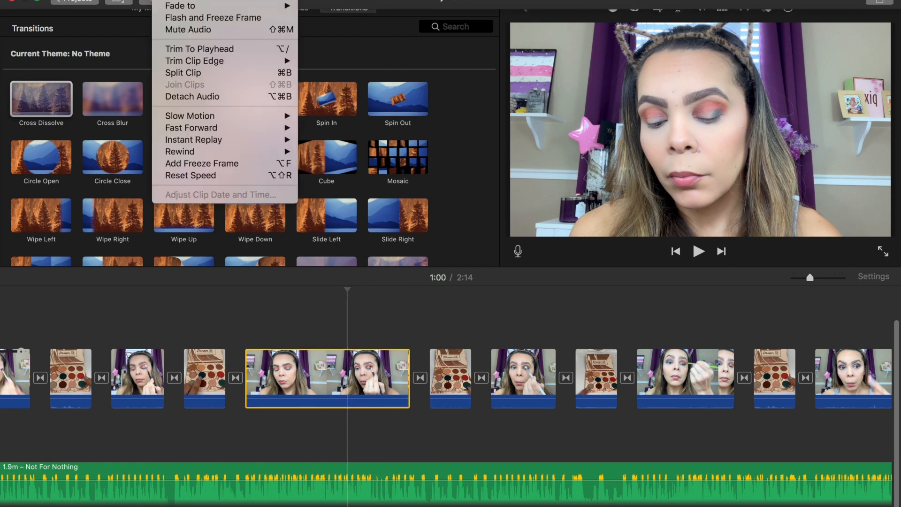
click(191, 74)
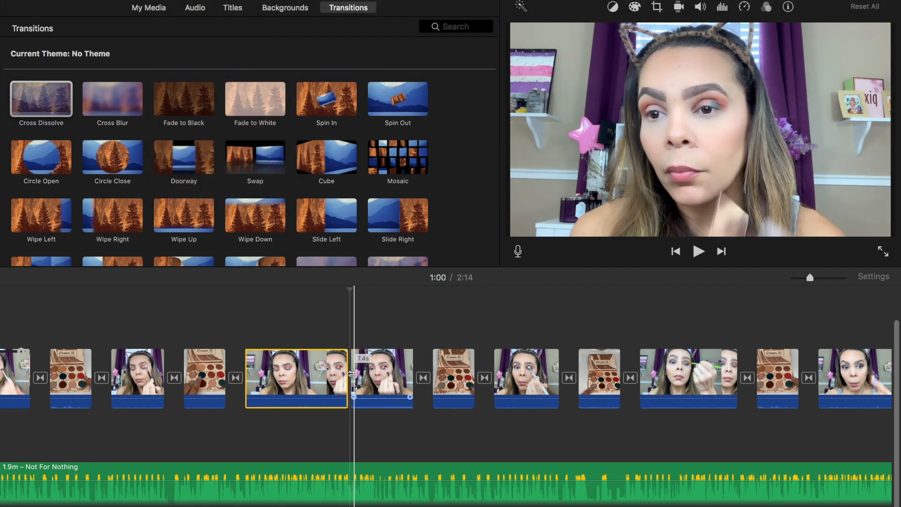
mouse_move(173, 0)
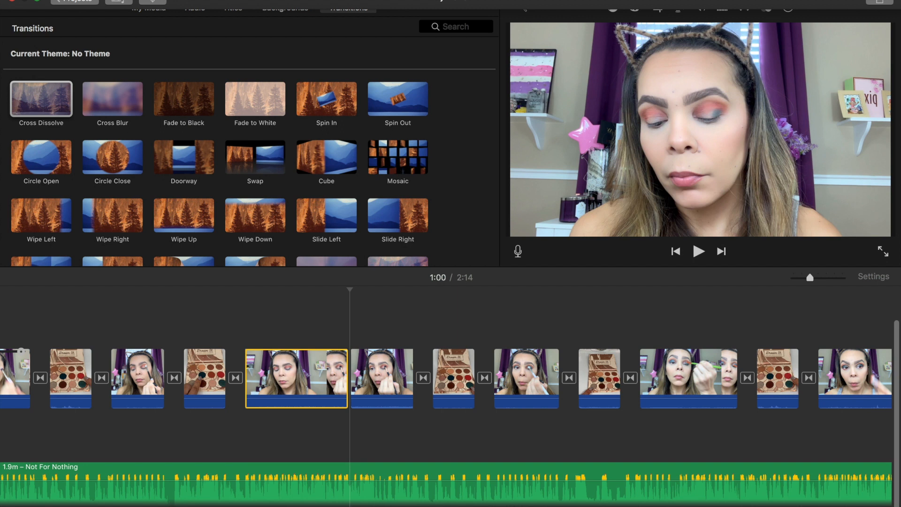
click(105, 1)
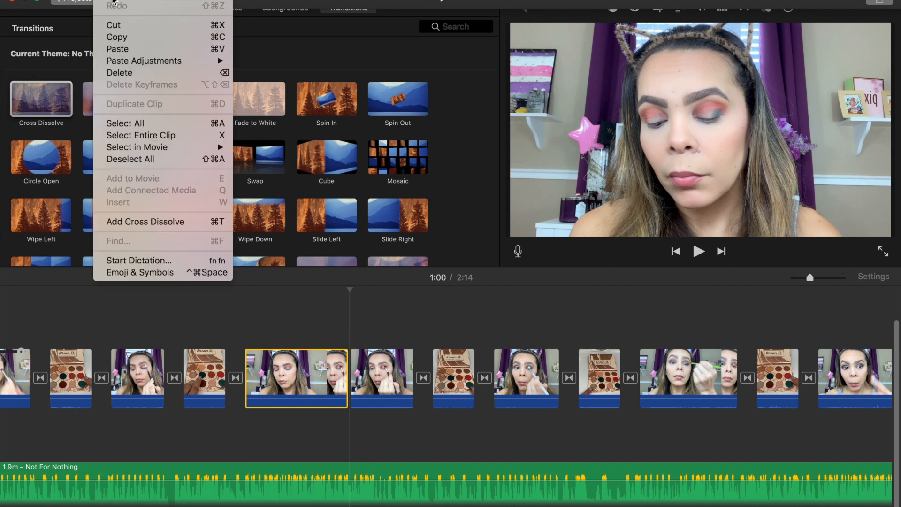
click(112, 3)
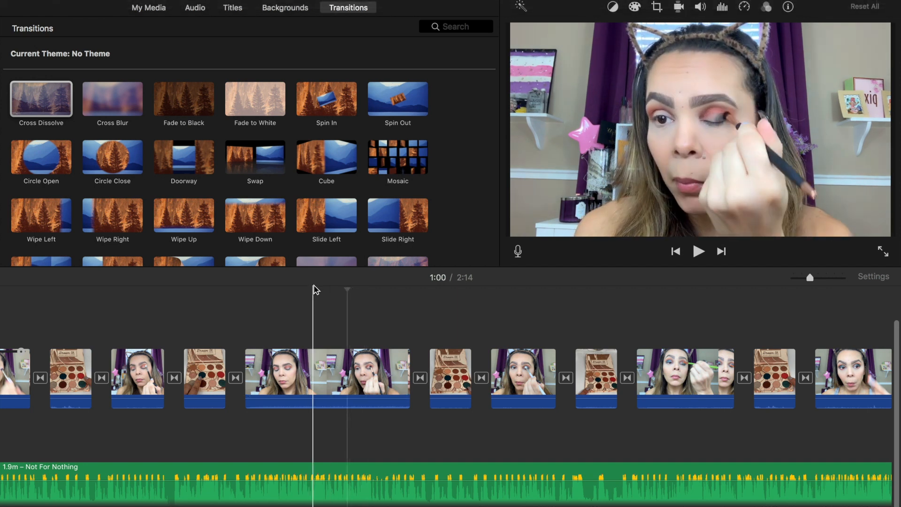
click(233, 9)
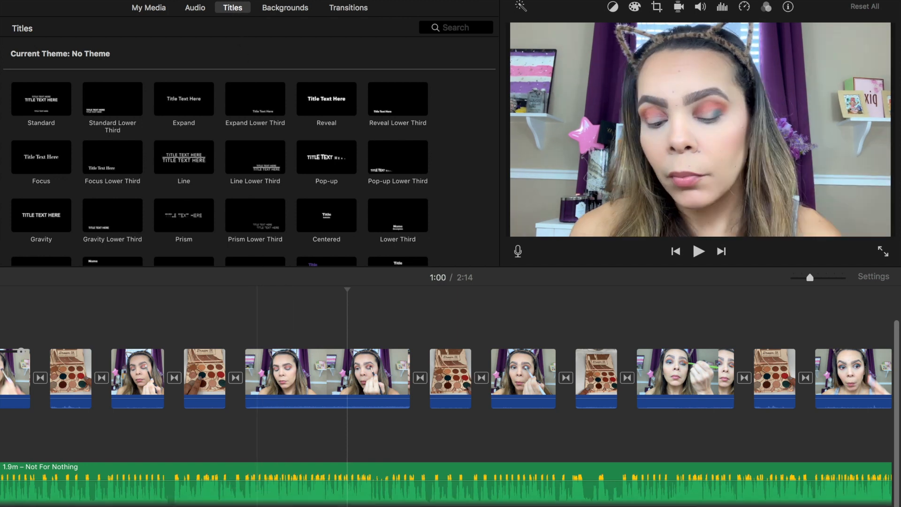
Place the Pop-up title over the second clip and type BLOOPERS
click(347, 378)
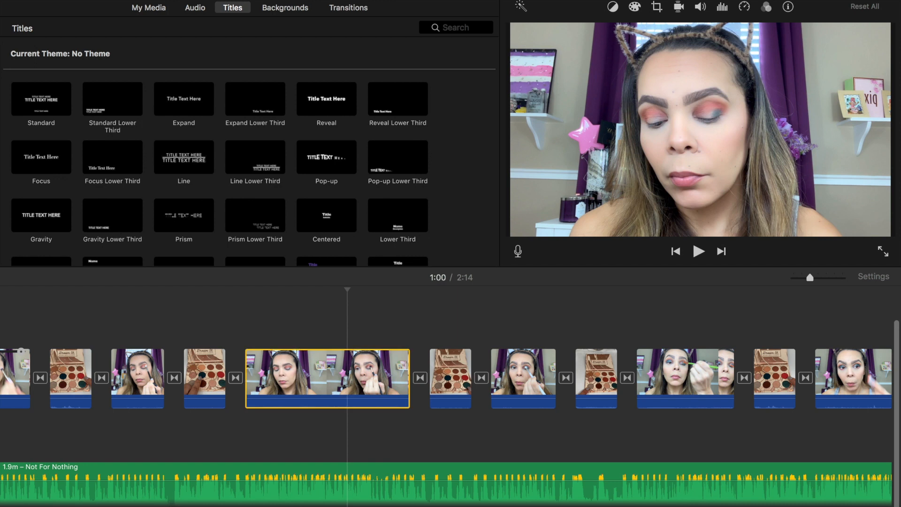
scroll(348, 378, left, 8)
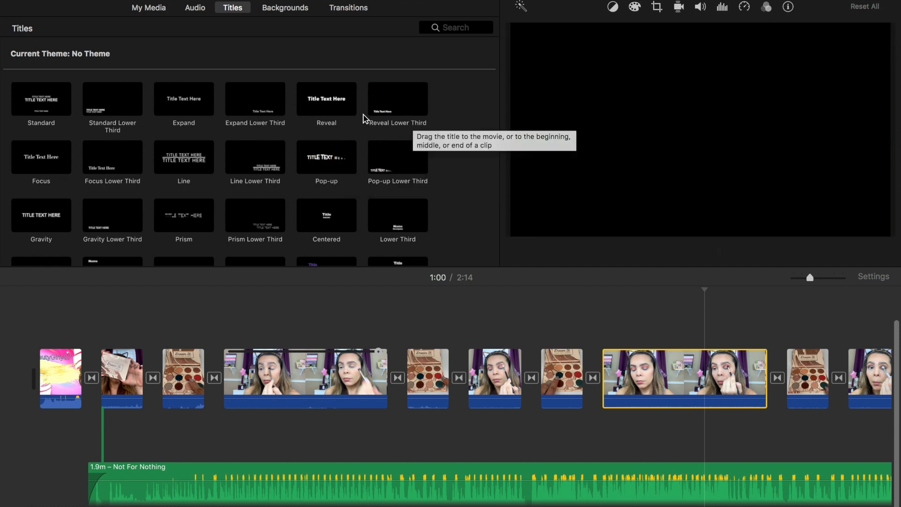
drag(327, 158, 95, 340)
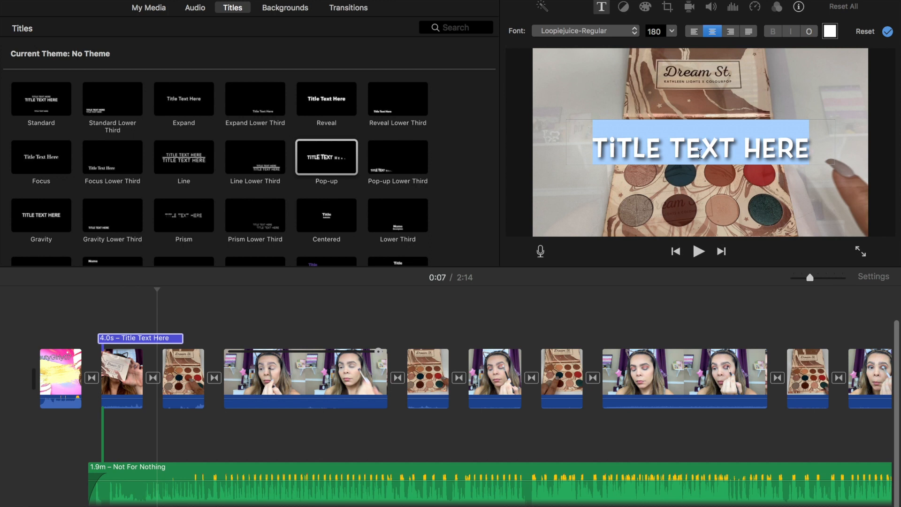
text(BLOOPERS)
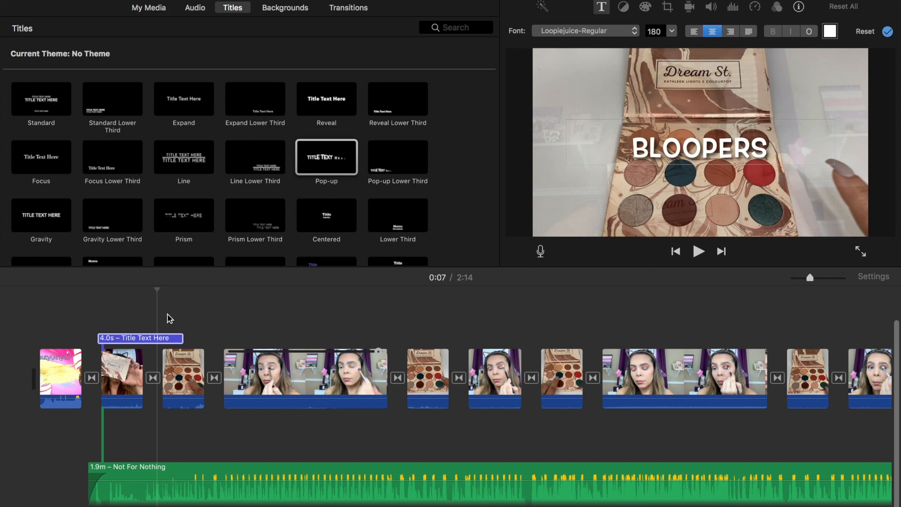
Set the BLOOPERS title text size to 168, keeping the font unchanged
click(637, 35)
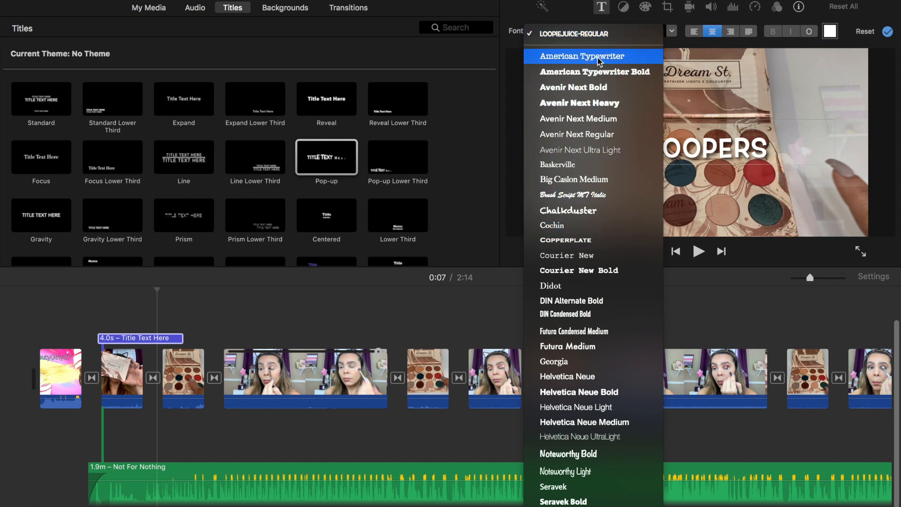
click(690, 47)
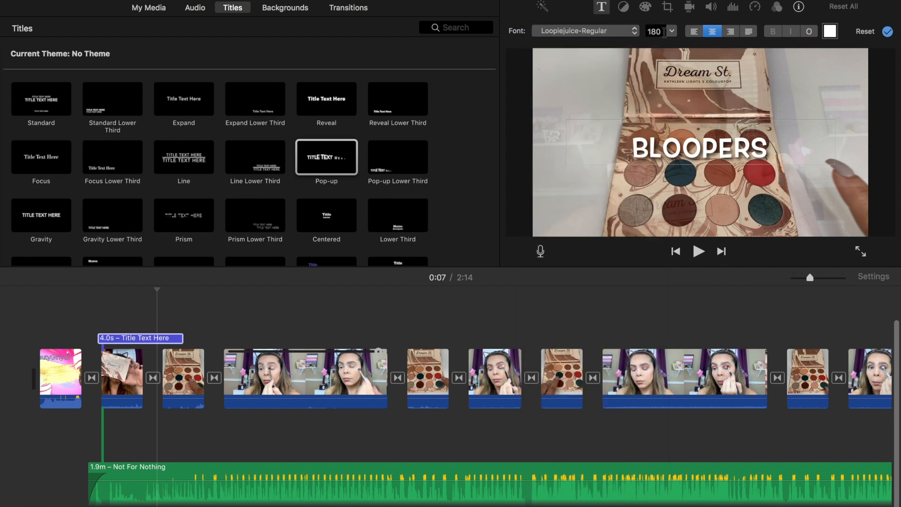
click(672, 31)
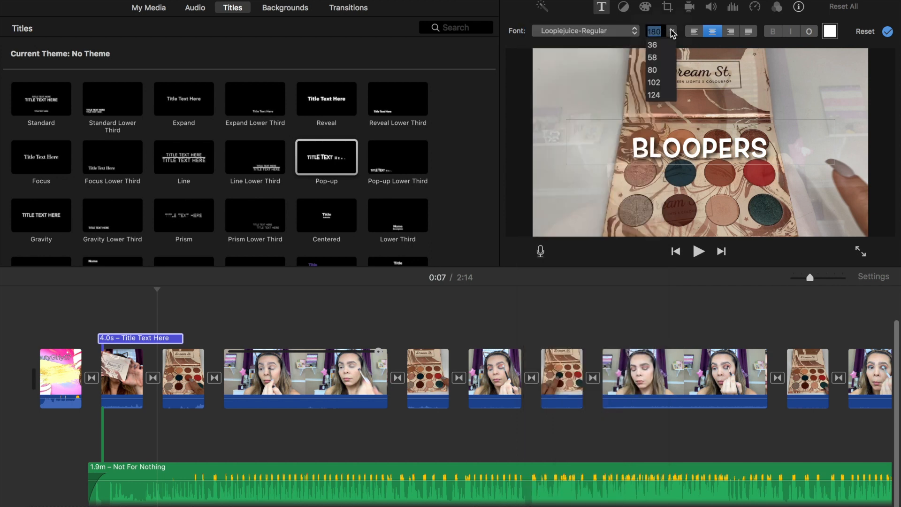
click(653, 95)
click(671, 31)
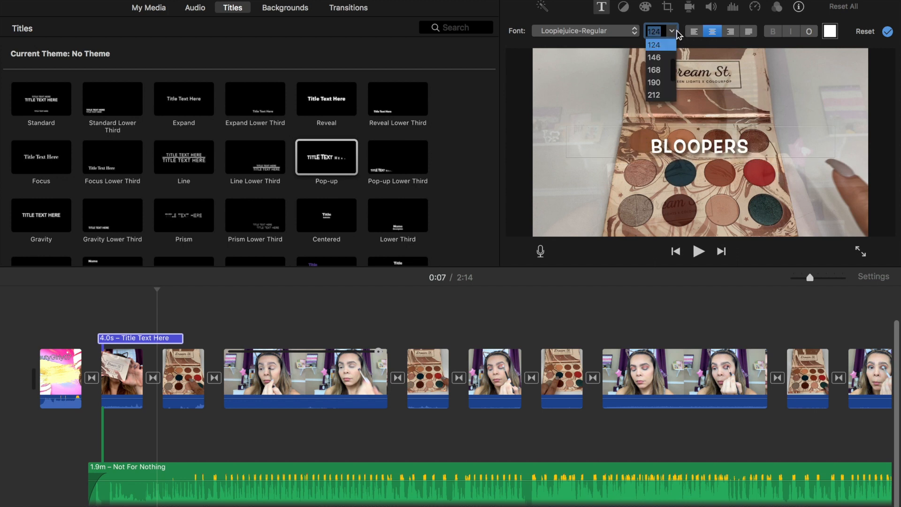
click(656, 70)
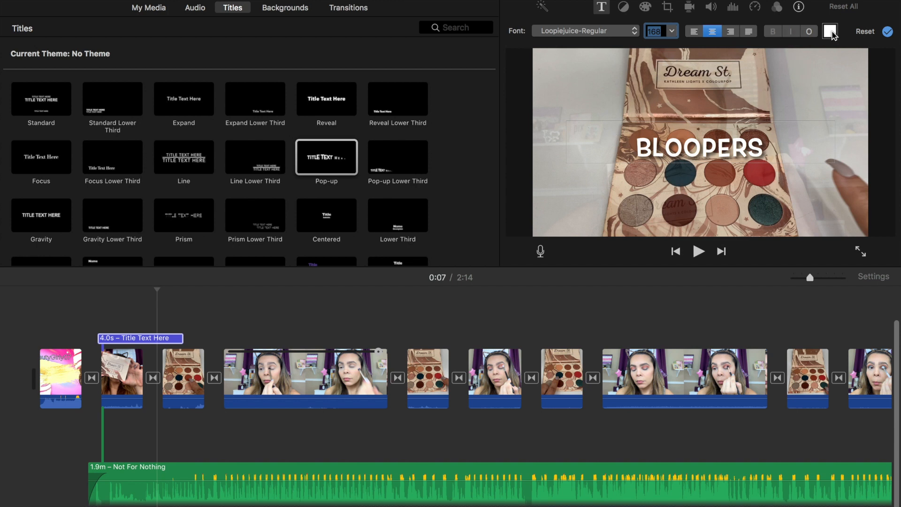
Keep the title's colour and shorten the BLOOPERS title to 1.1 seconds
click(829, 32)
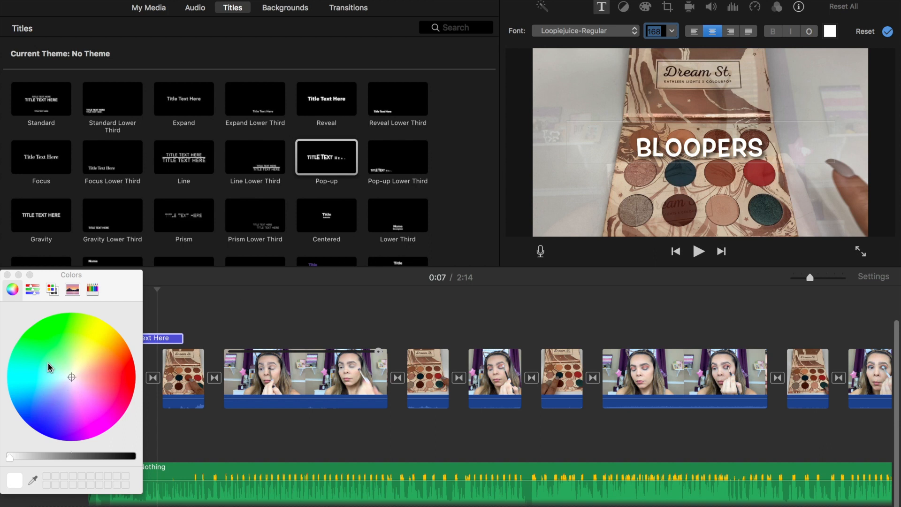
click(7, 276)
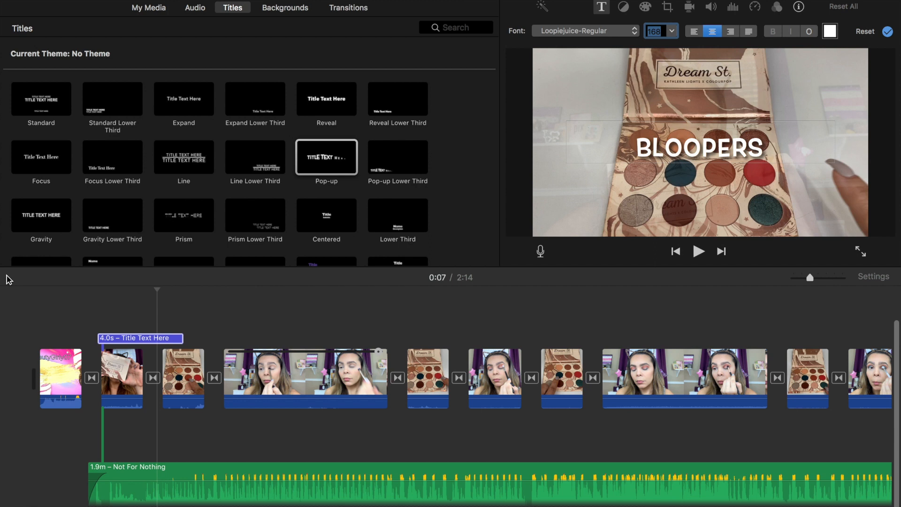
click(124, 338)
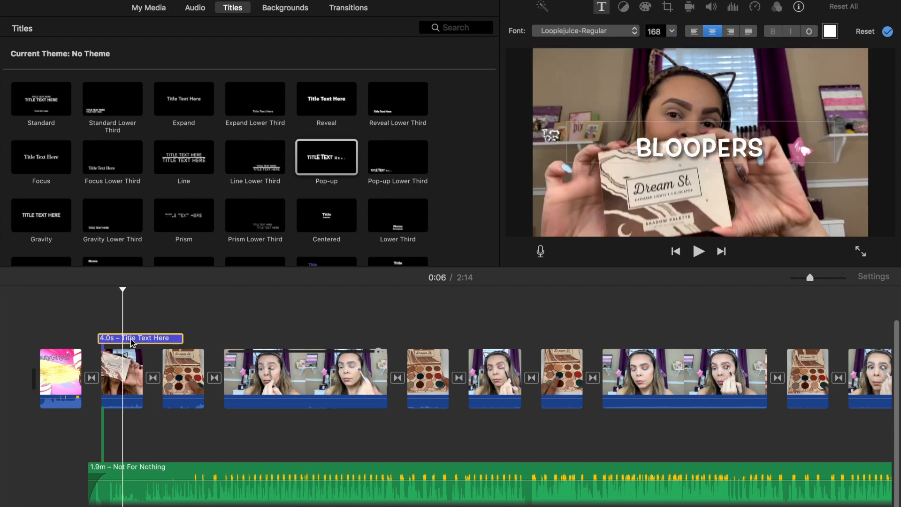
drag(177, 339, 139, 339)
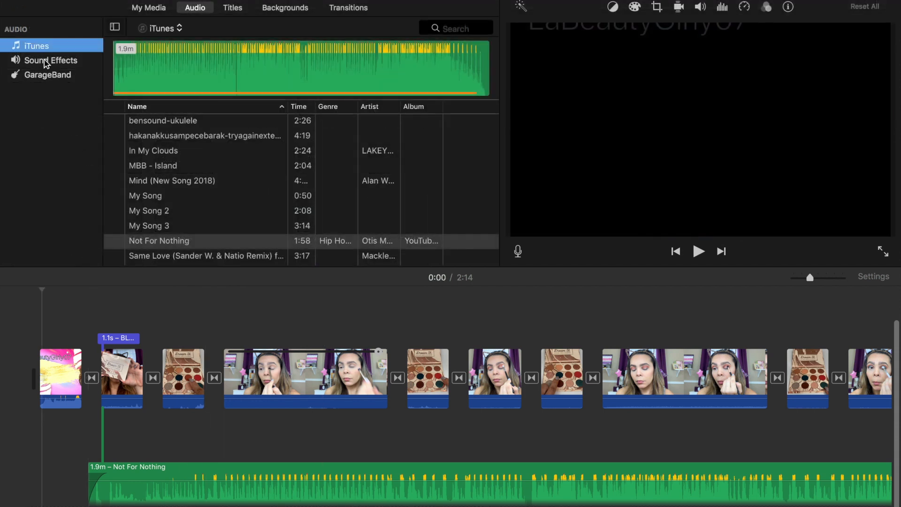
Audition the Alarm and Alien Impact sound effects without adding them to the movie
click(45, 61)
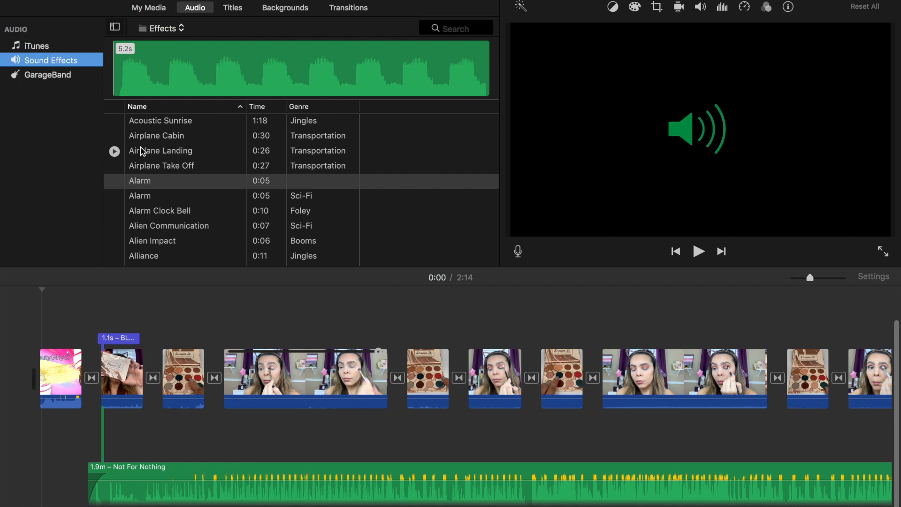
click(114, 181)
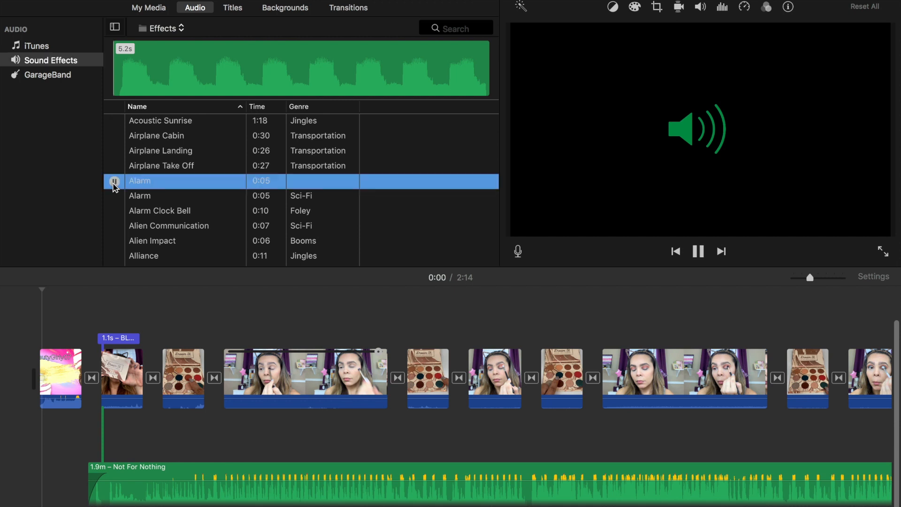
click(114, 181)
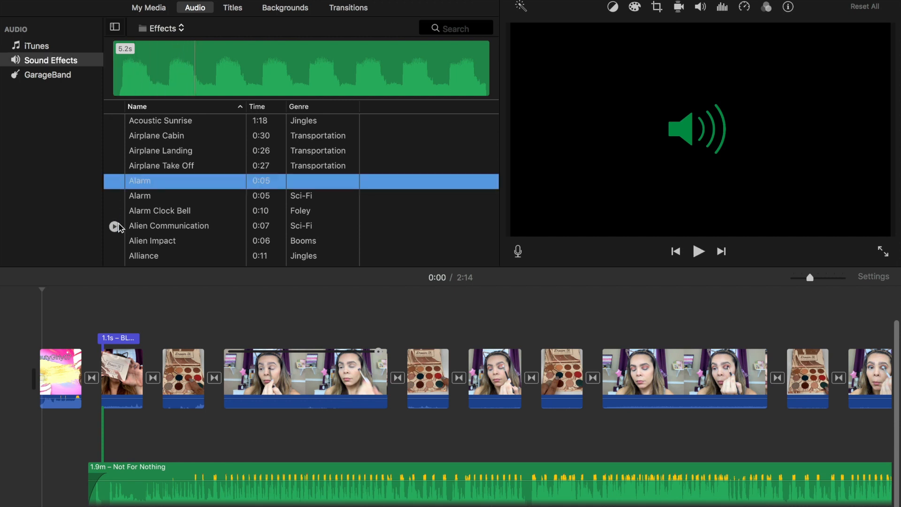
click(115, 241)
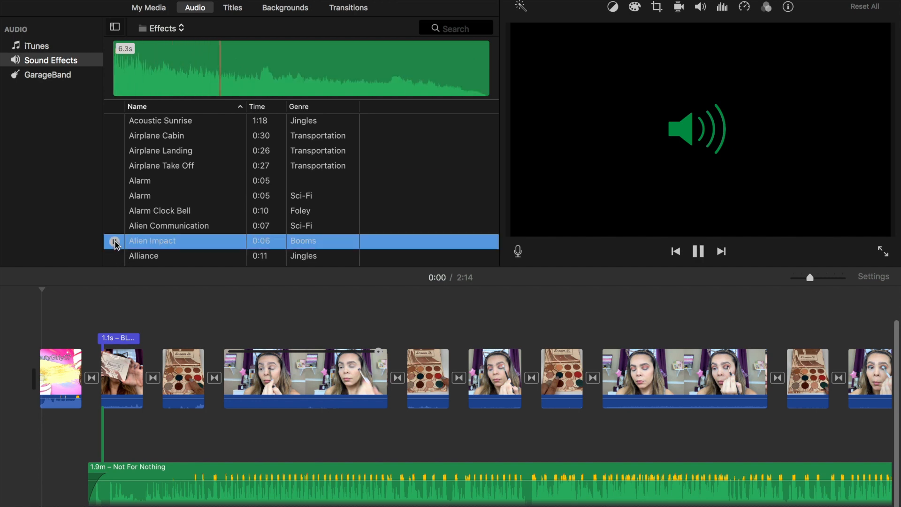
click(115, 242)
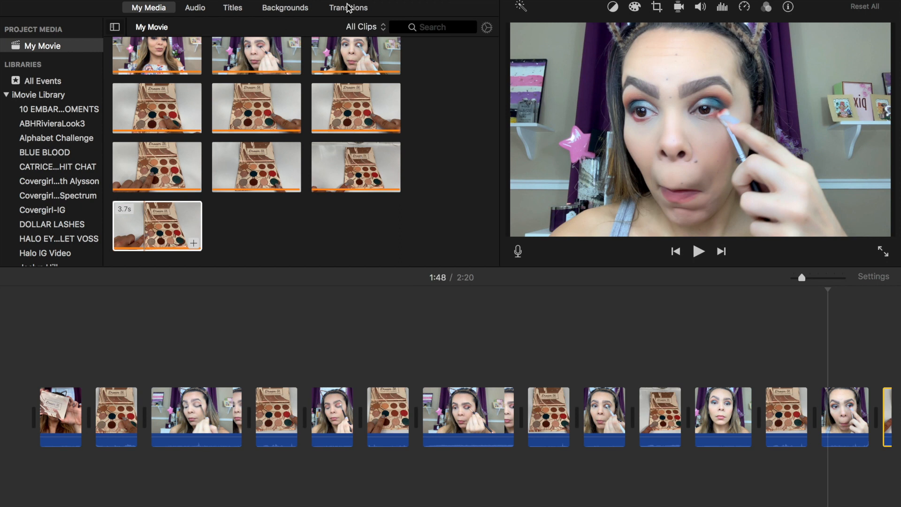
Give the first clip automatic volume and 100% background noise reduction
click(58, 425)
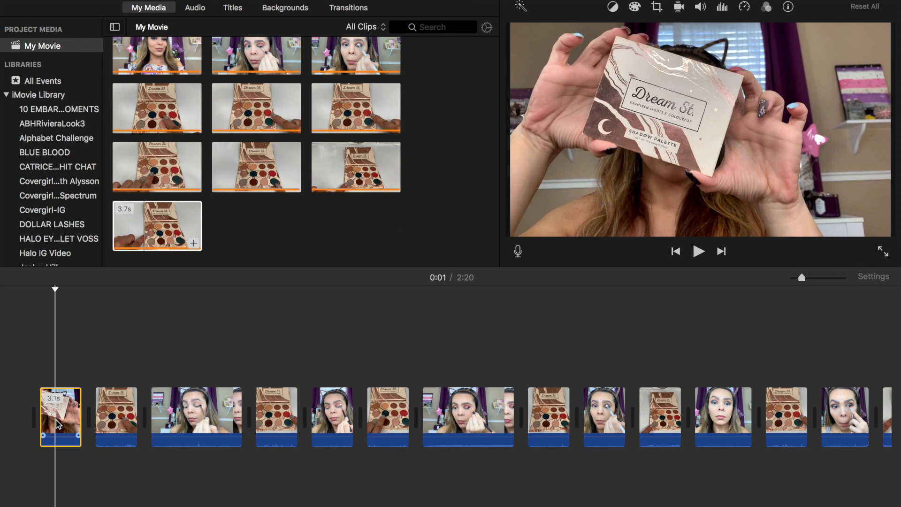
click(698, 10)
click(546, 32)
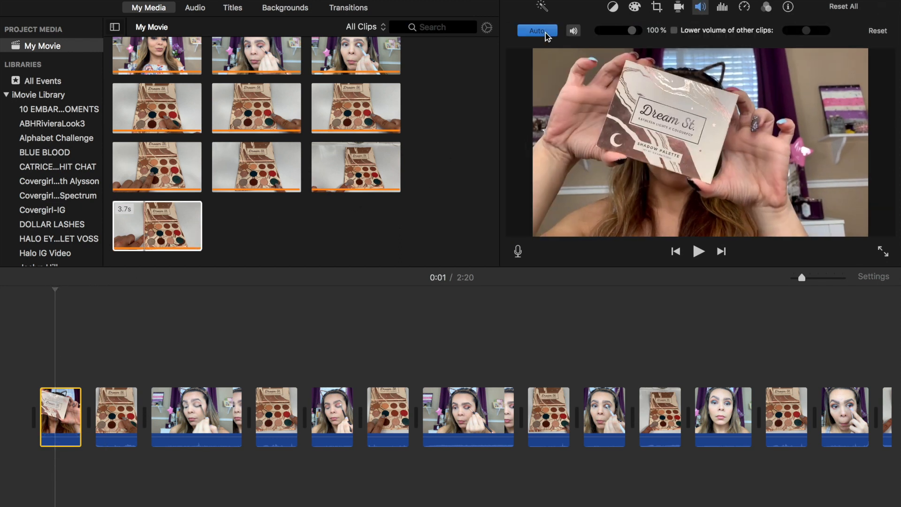
click(722, 10)
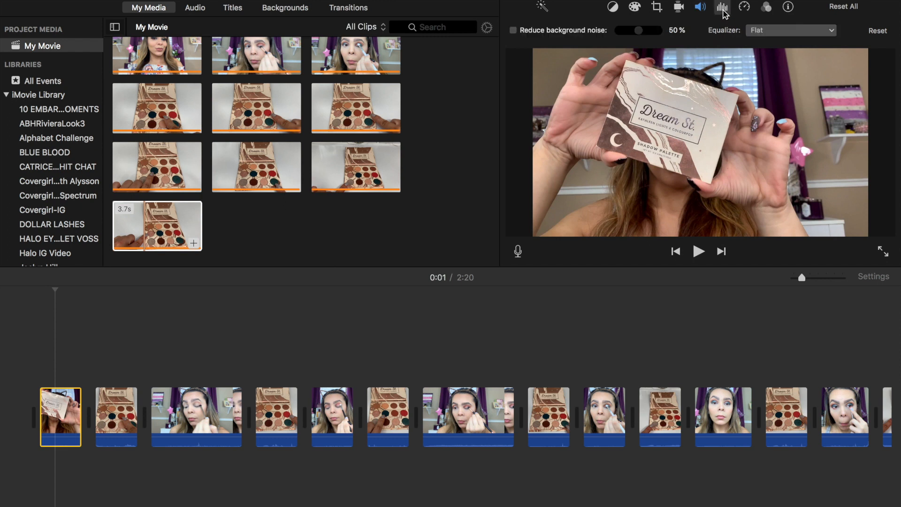
click(602, 33)
drag(640, 33, 692, 31)
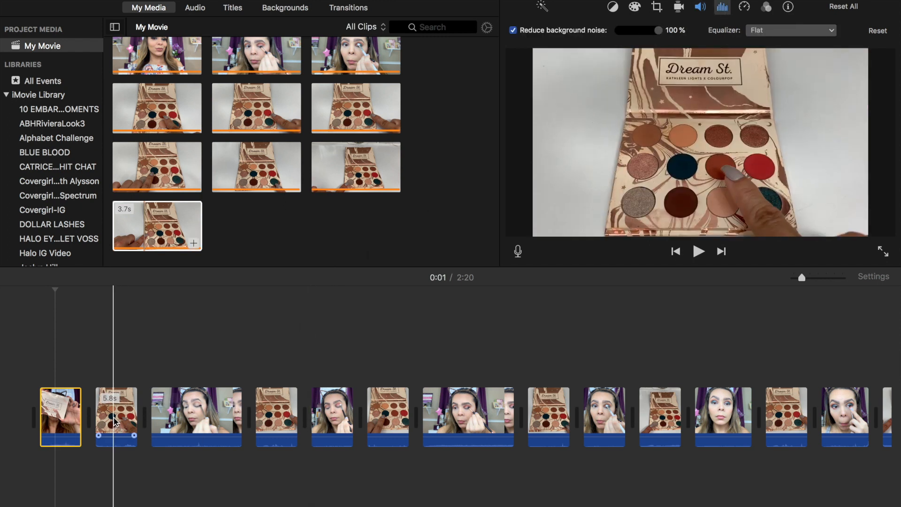
Apply 100% background noise reduction and automatic volume to the second clip
click(115, 421)
click(598, 33)
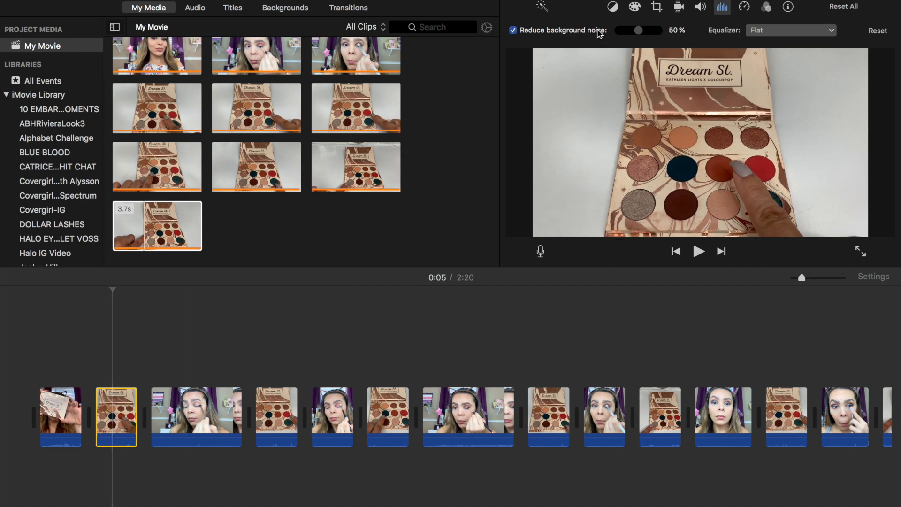
drag(638, 30, 678, 35)
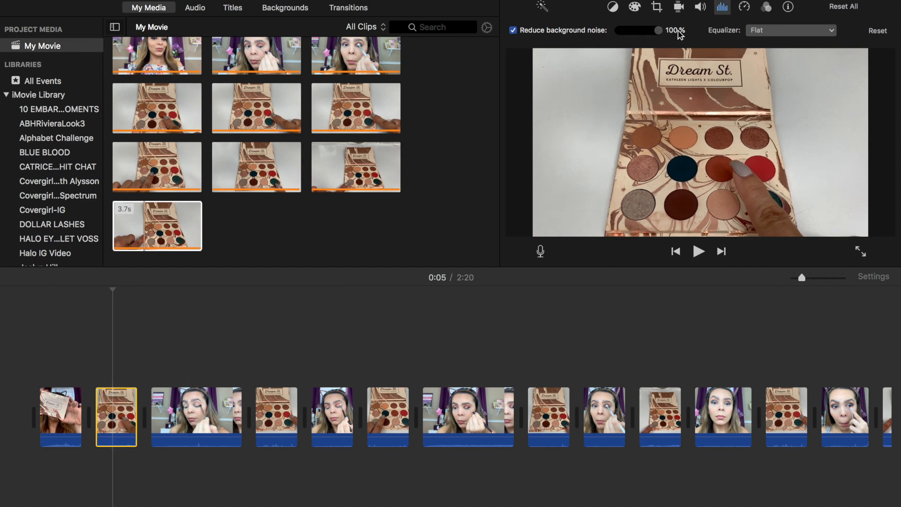
click(699, 8)
click(545, 31)
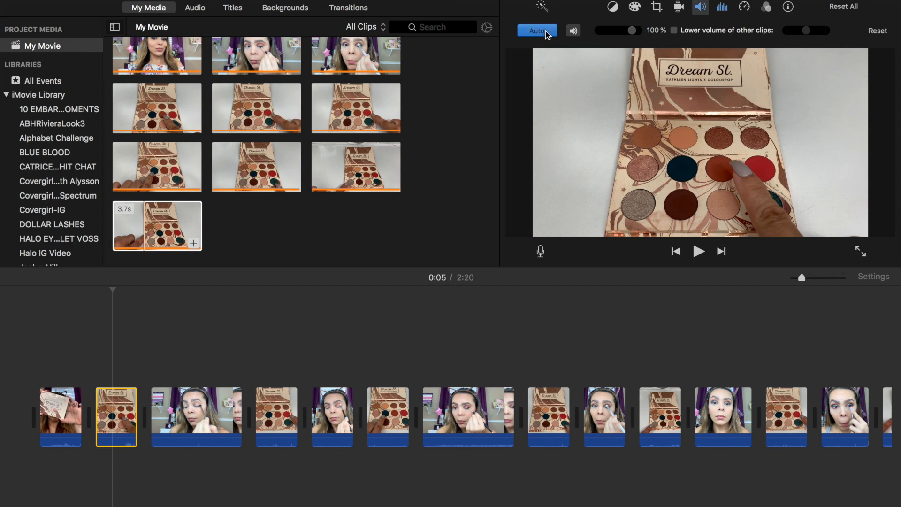
Turn on automatic volume and 100% noise reduction for the third clip
click(171, 433)
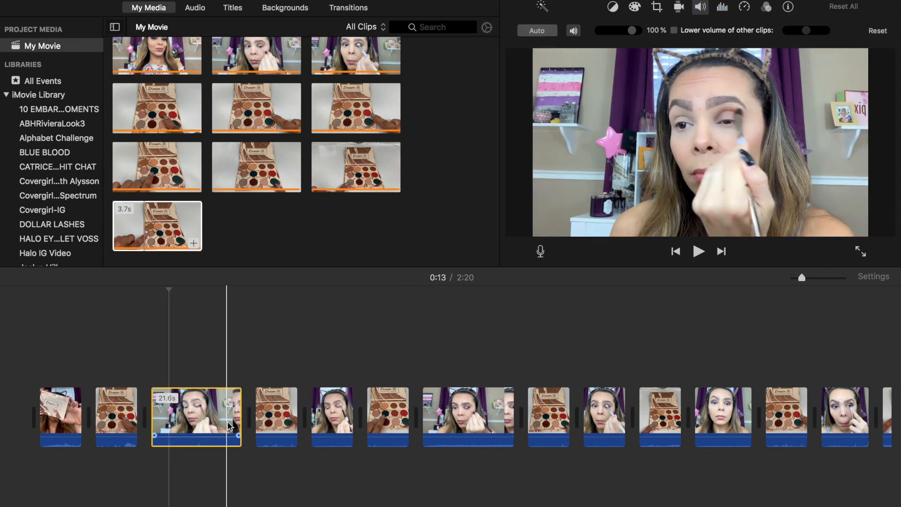
click(546, 31)
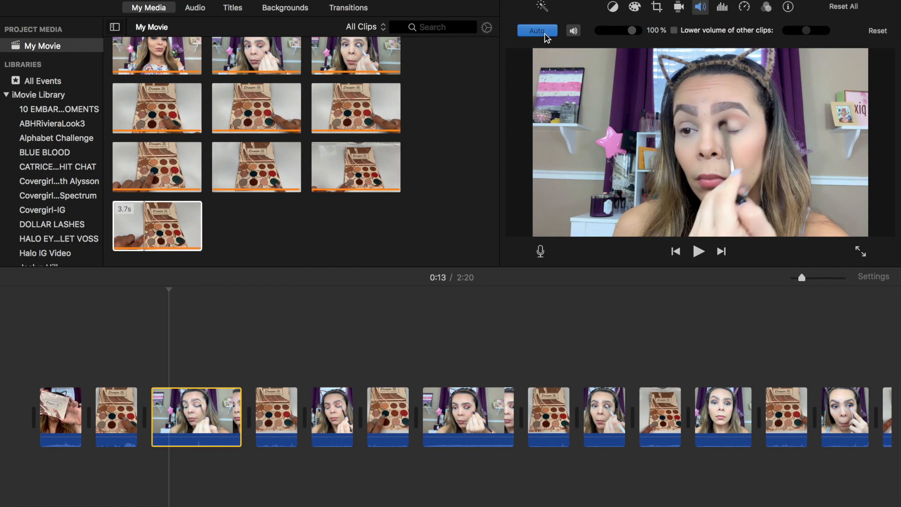
click(723, 7)
click(588, 33)
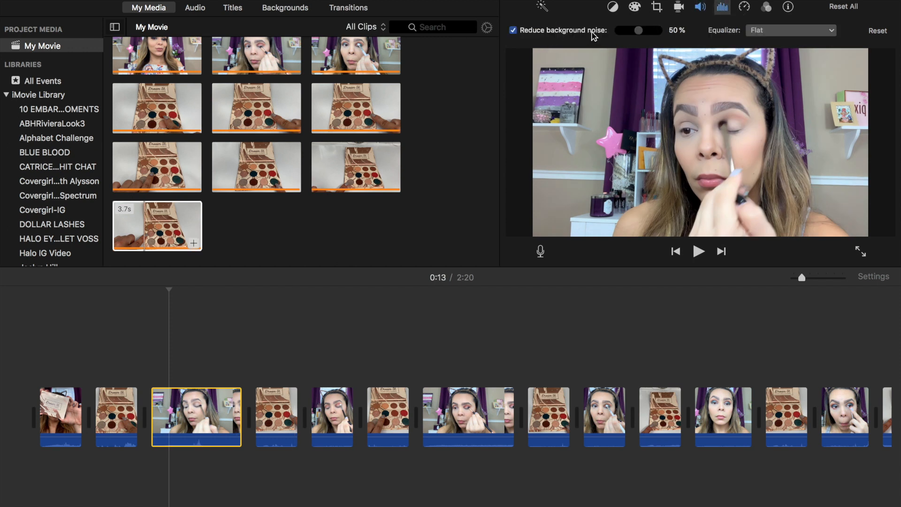
drag(638, 30, 659, 33)
click(746, 7)
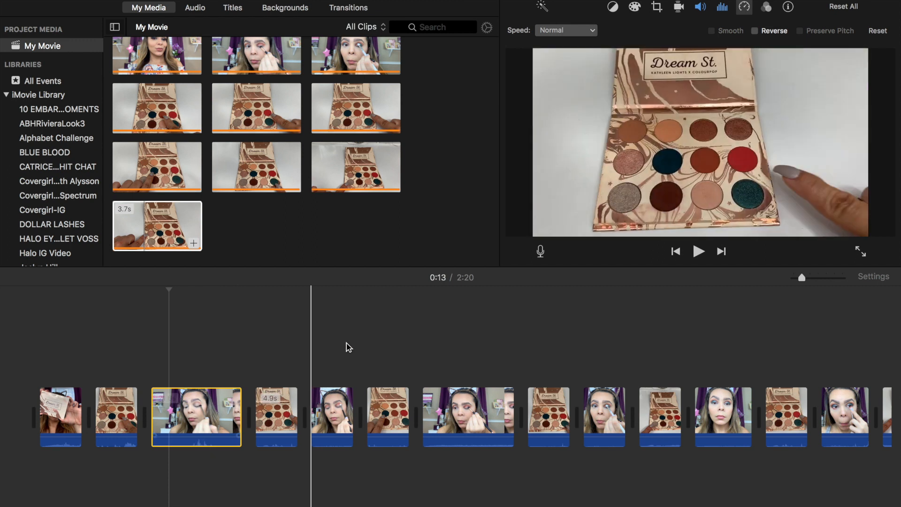
Switch the third clip's speed to Fast and then back to Normal
click(592, 30)
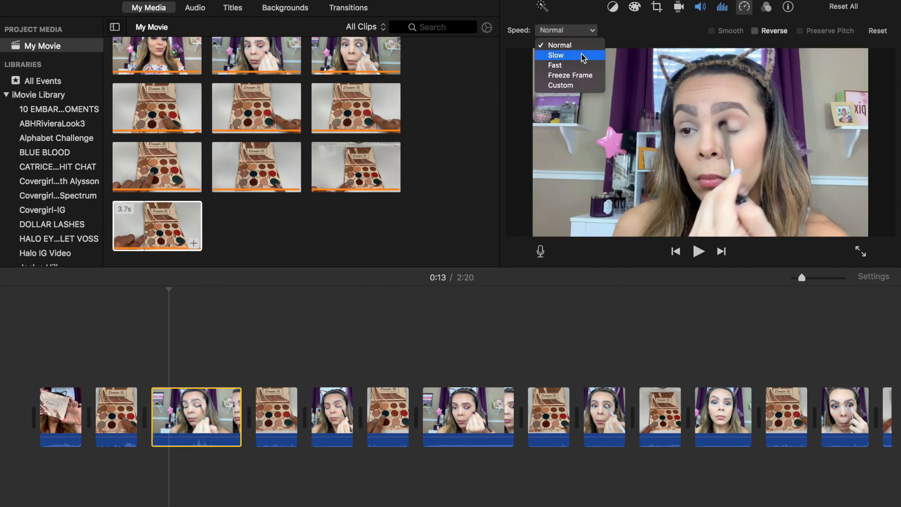
click(578, 68)
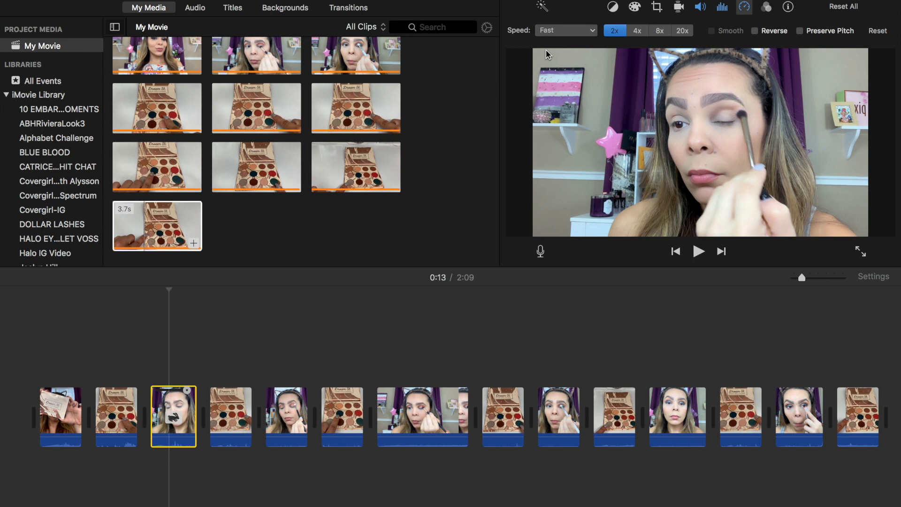
click(595, 31)
click(578, 43)
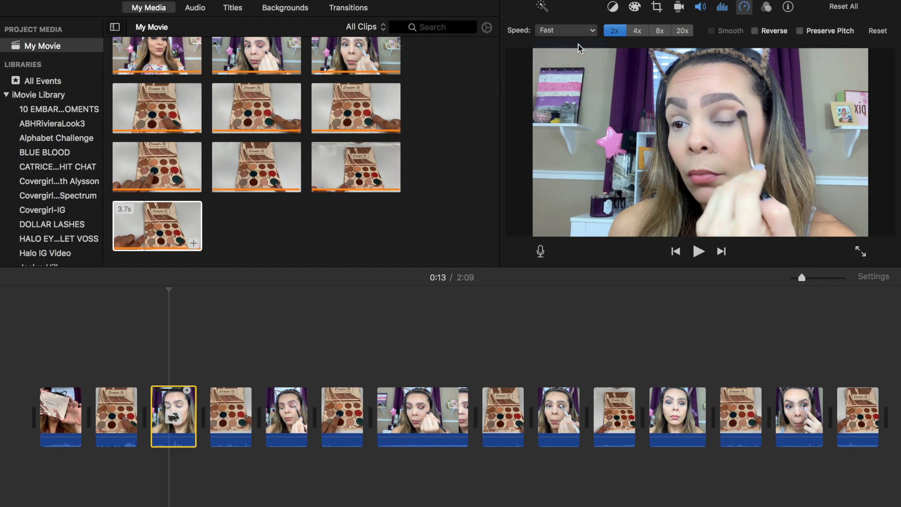
Browse the clip filter and audio effect choices, dismissing both without applying any
click(765, 7)
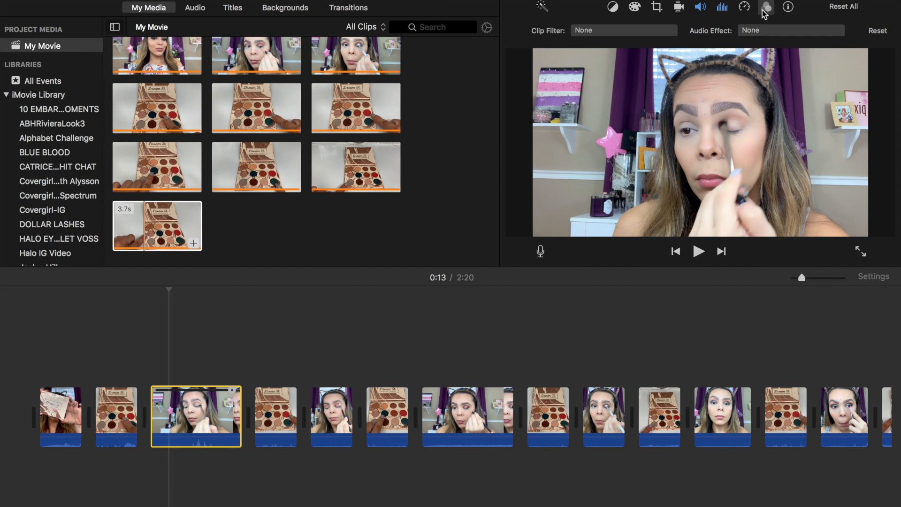
click(675, 32)
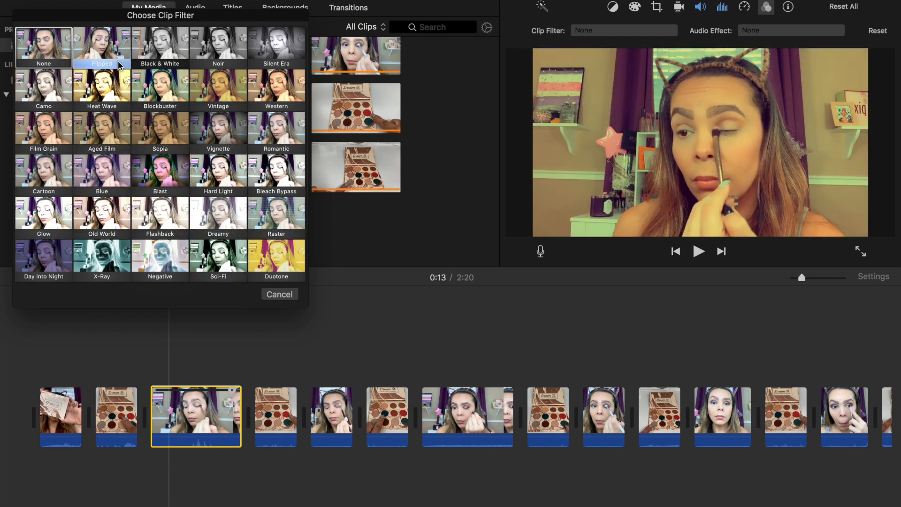
click(280, 294)
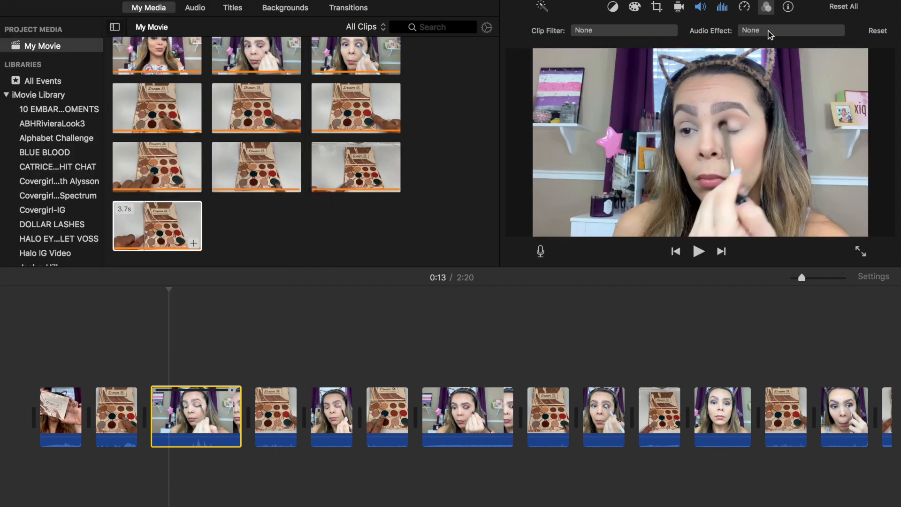
click(770, 33)
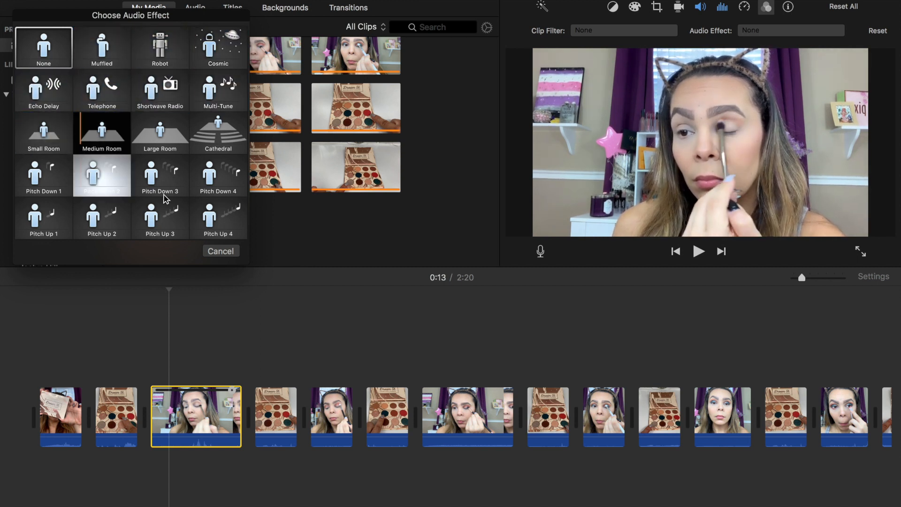
click(221, 252)
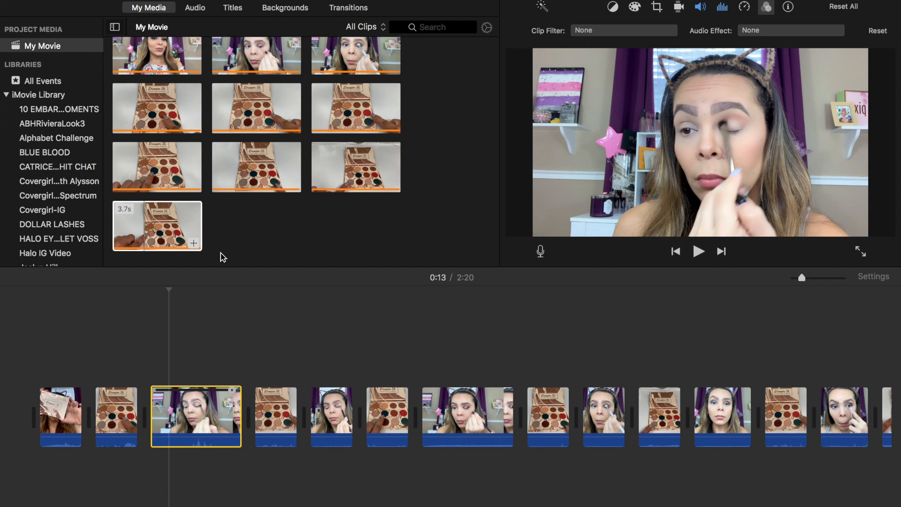
Slightly raise the third clip's exposure, adjust saturation, and cool its colour temperature
click(678, 7)
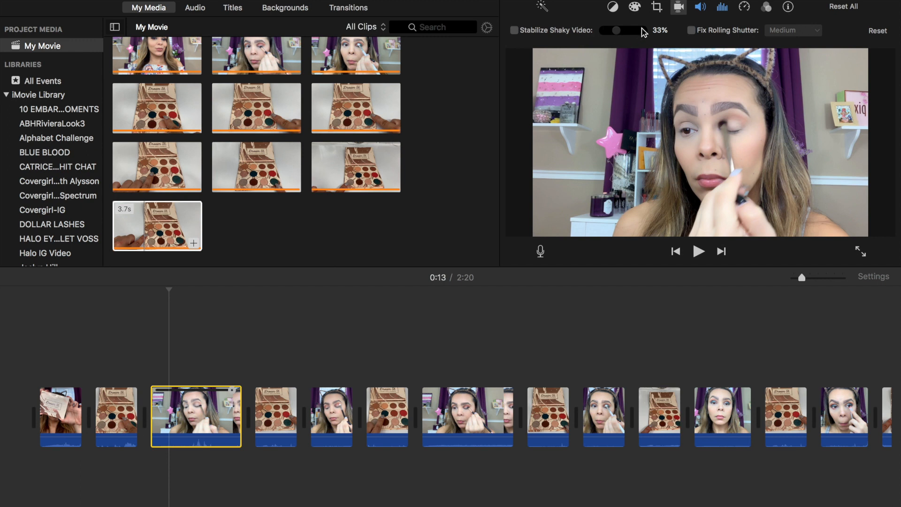
click(657, 8)
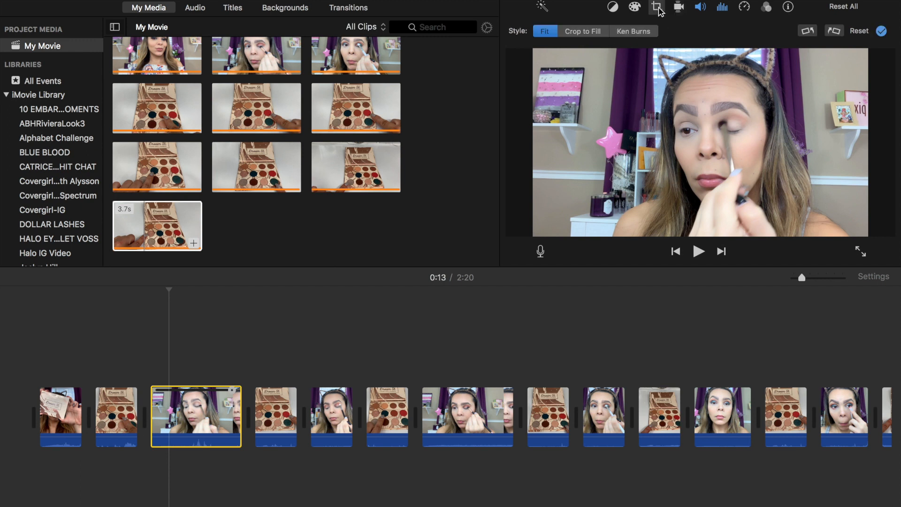
click(634, 7)
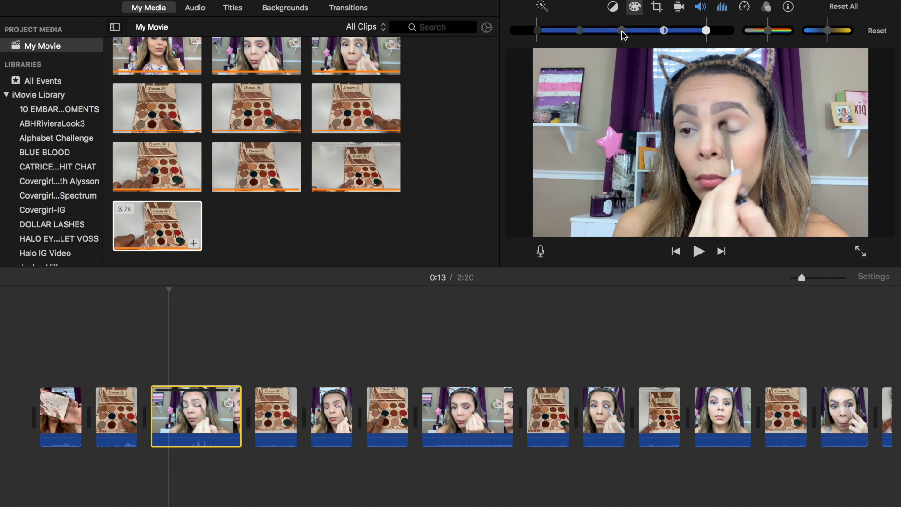
drag(622, 32, 622, 32)
mouse_move(768, 33)
mouse_down()
mouse_move(778, 32)
mouse_move(745, 33)
mouse_move(769, 34)
mouse_up()
drag(849, 35, 826, 35)
Toggle automatic colour balance on and back off for the third clip
click(612, 7)
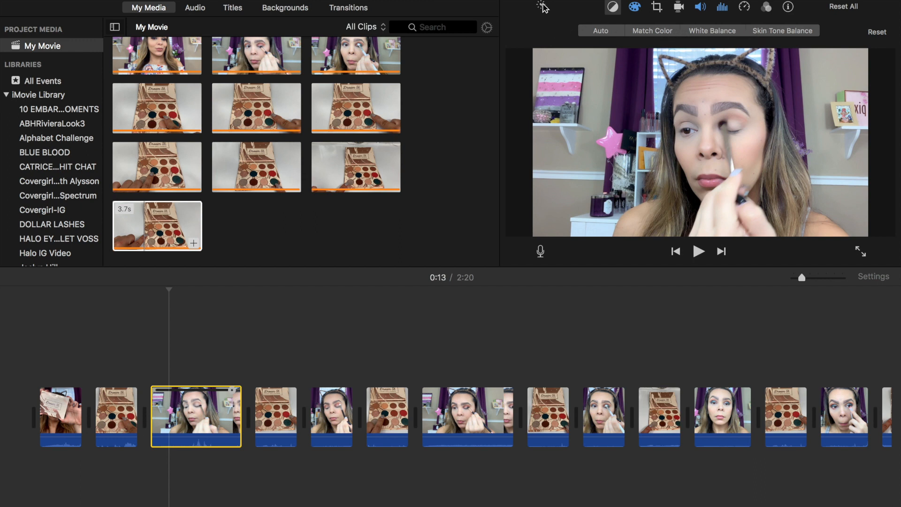
click(542, 8)
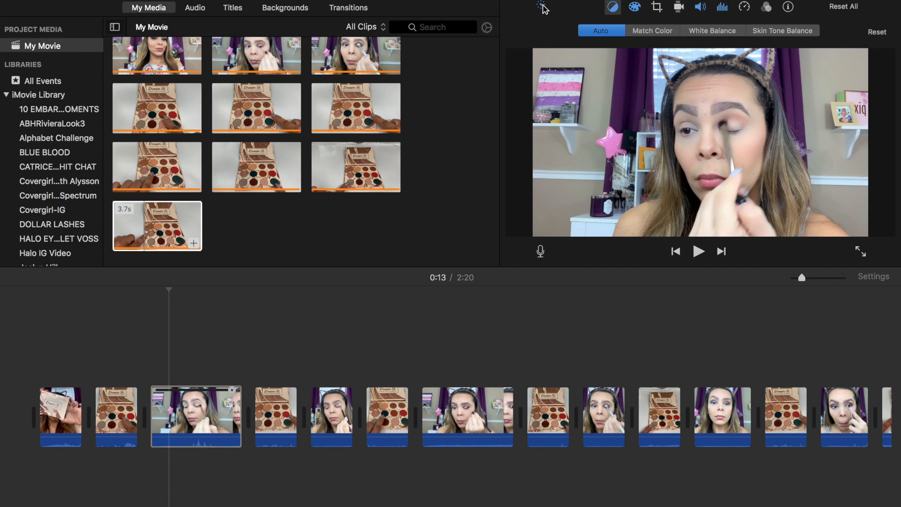
click(541, 7)
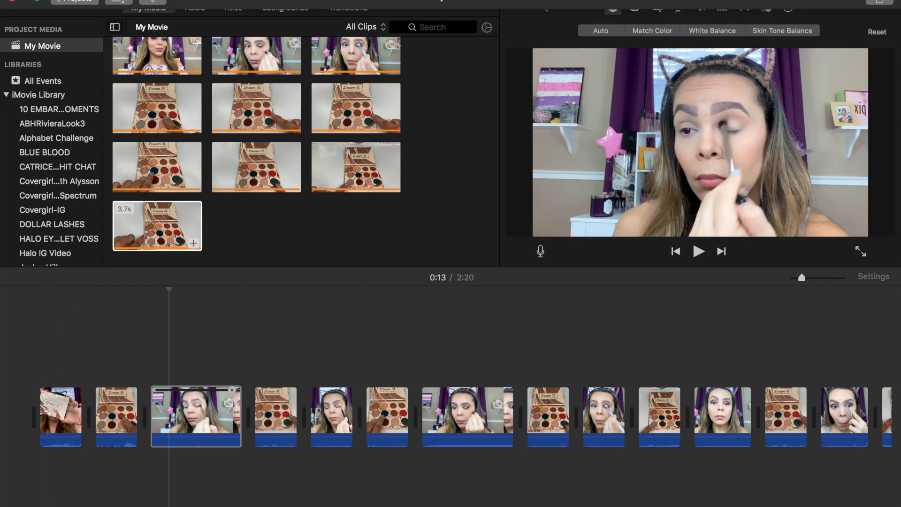
Import IMG_1798.TRIM.MOV from the Documents > YouTubeArt folder
click(79, 0)
click(89, 47)
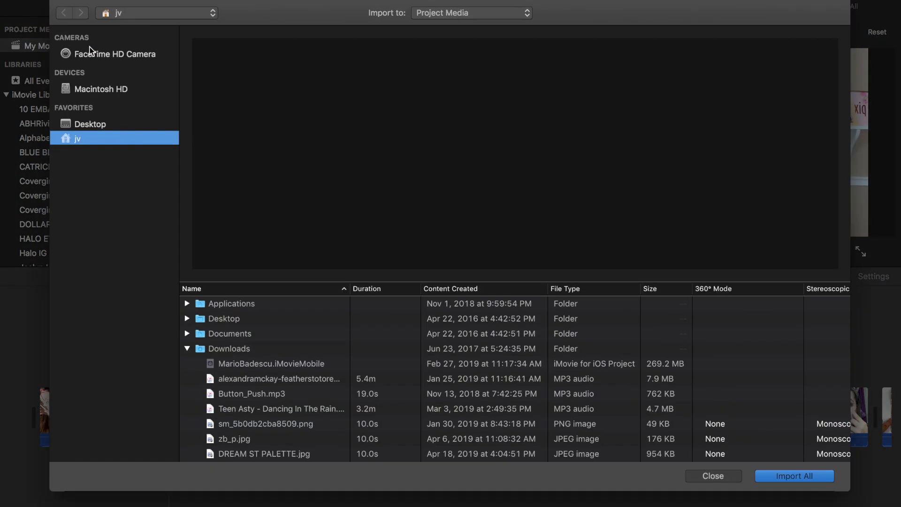
click(187, 348)
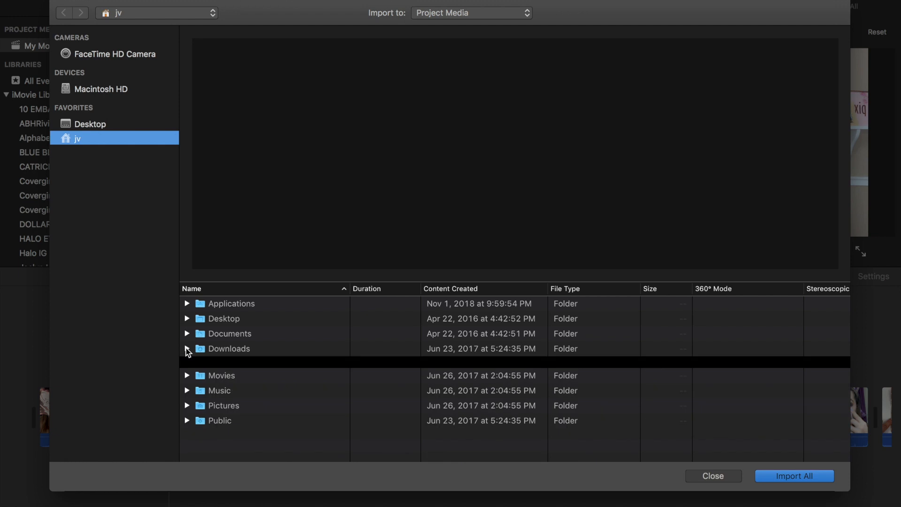
click(187, 333)
click(197, 348)
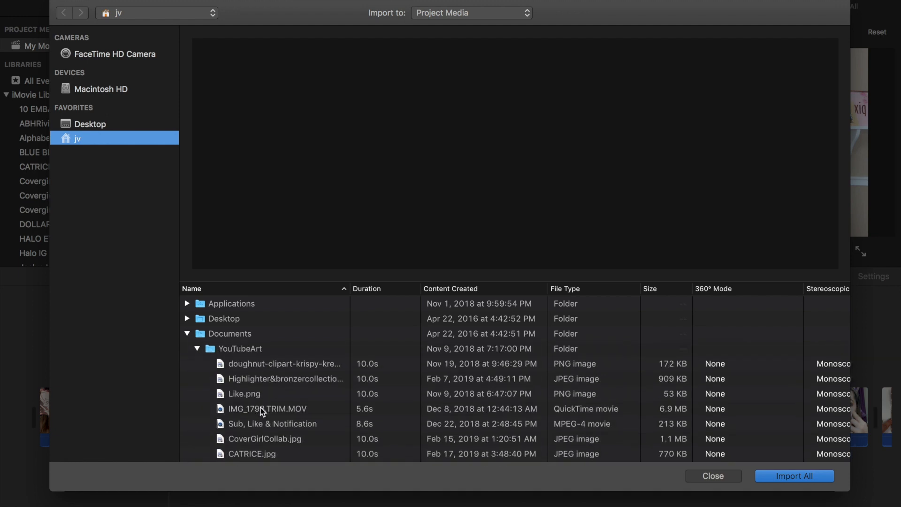
click(262, 411)
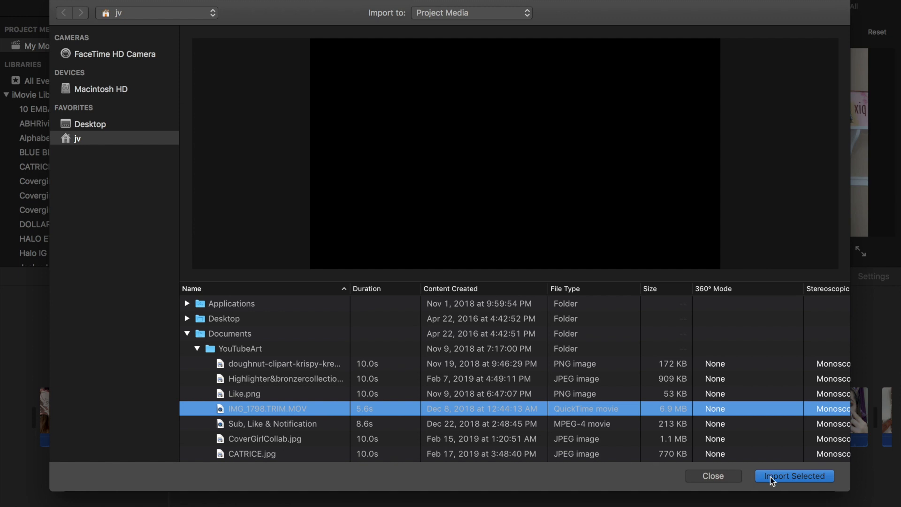
click(773, 479)
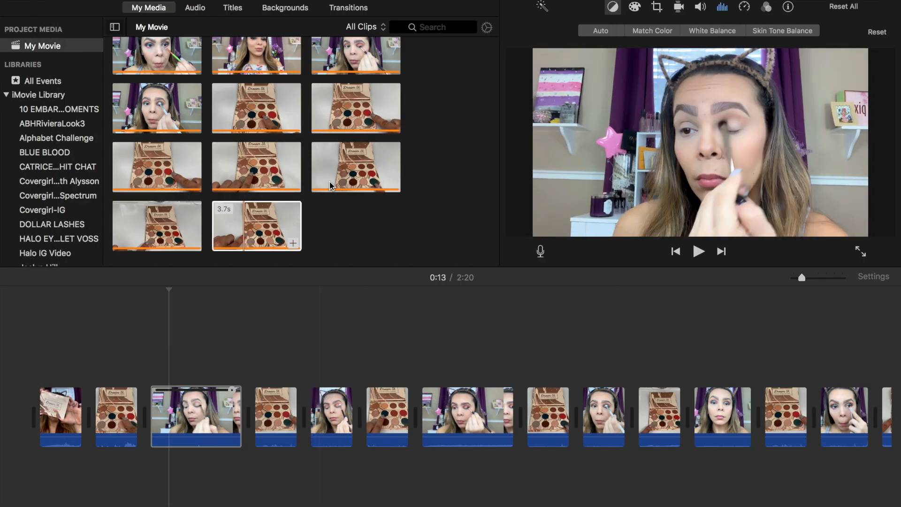
Place the IMG_1798.TRIM.MOV intro clip at the movie's start and show the transitions
scroll(147, 67, up, 3)
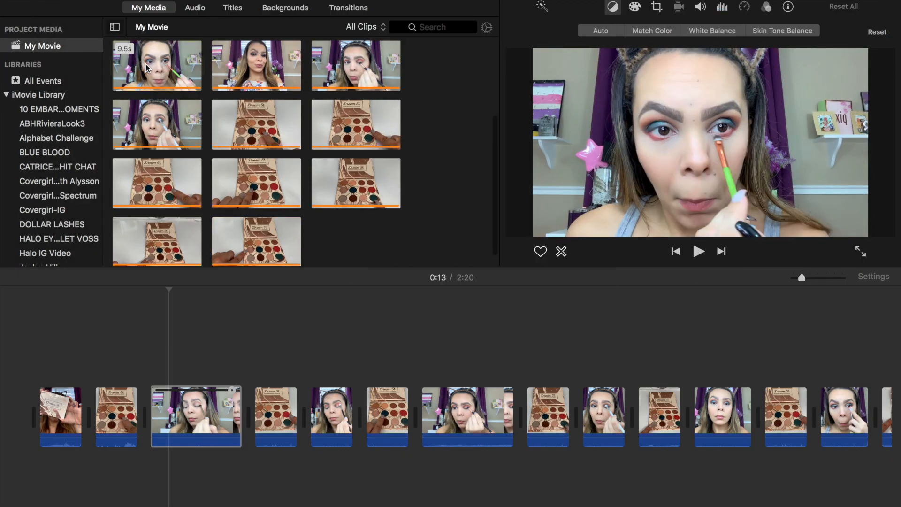
scroll(147, 67, up, 2)
click(147, 67)
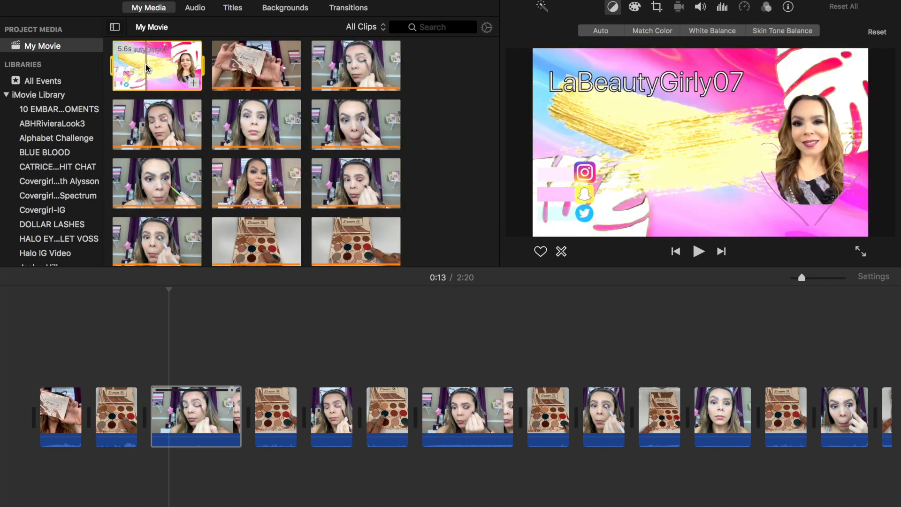
drag(147, 67, 16, 410)
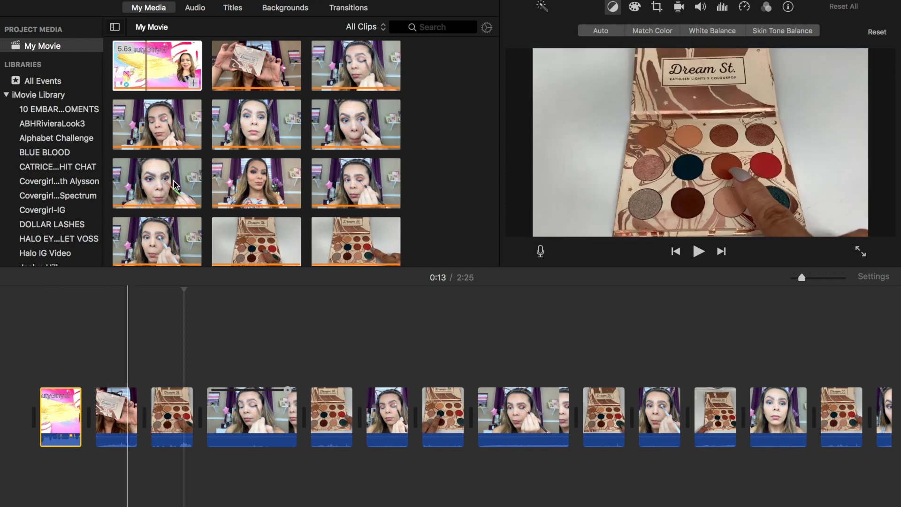
click(346, 8)
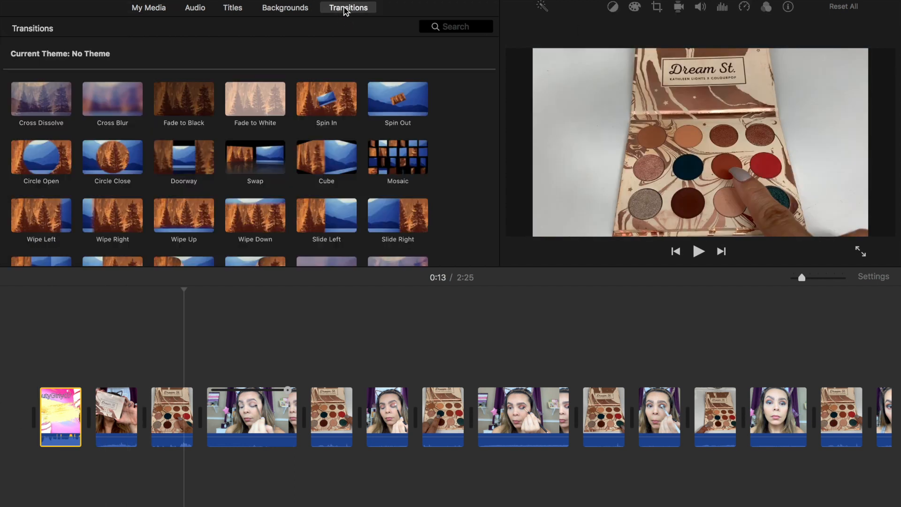
Add Cross Dissolves between clips 1–2 and 2–3, and on both sides of the fourth clip
click(61, 104)
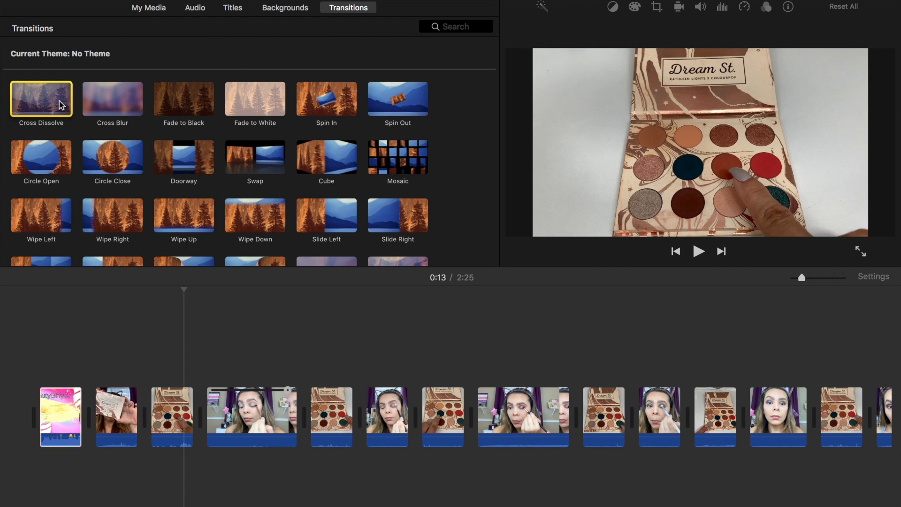
drag(61, 104, 84, 419)
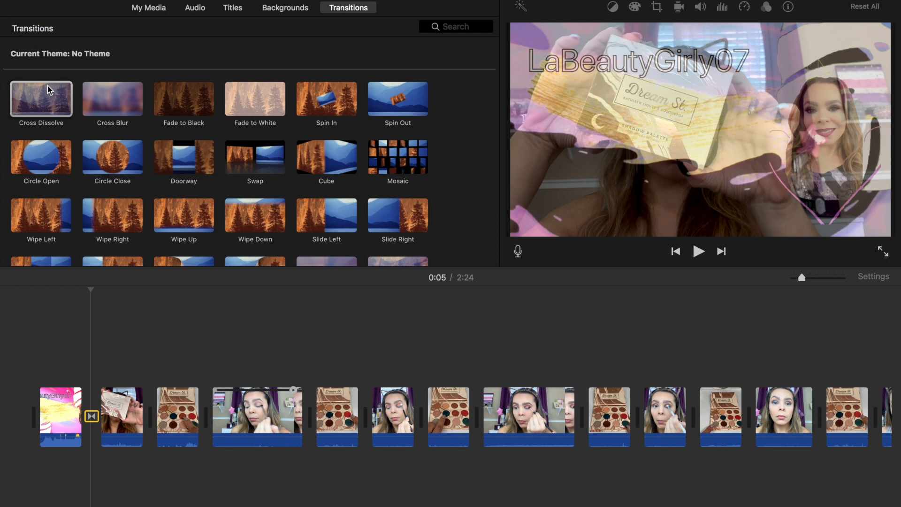
drag(47, 85, 148, 405)
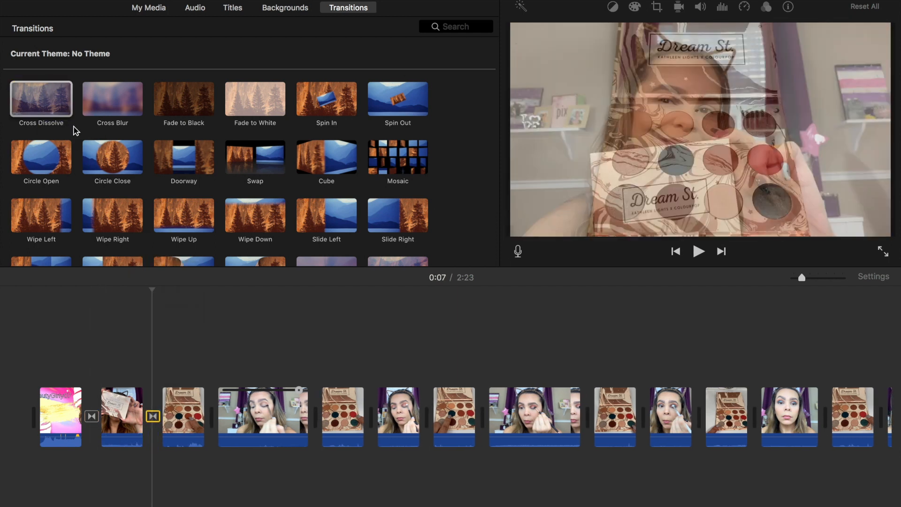
click(267, 346)
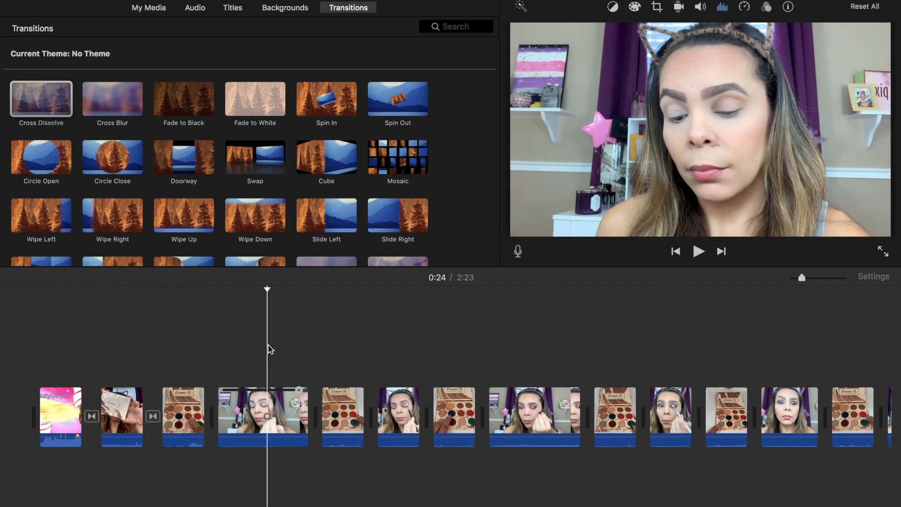
click(47, 110)
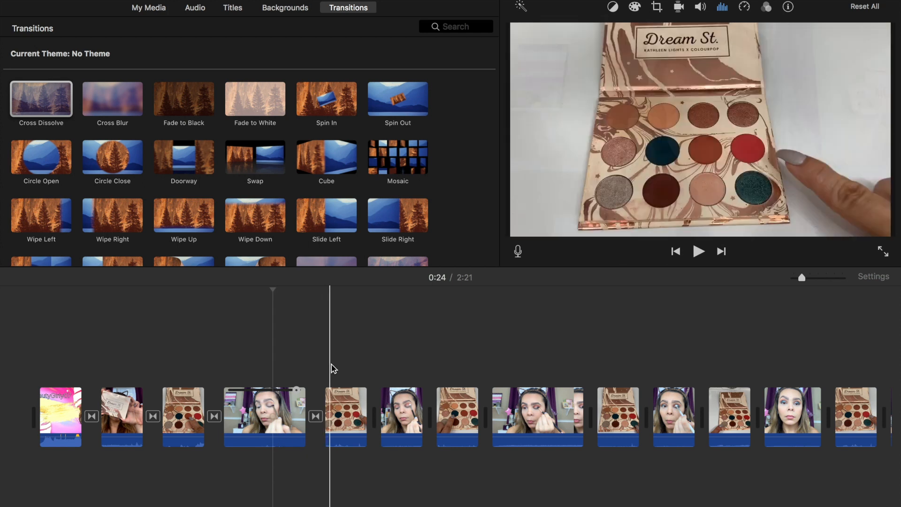
Preview songs in the music library, then add 'In My Clouds' beneath the video clips
click(196, 9)
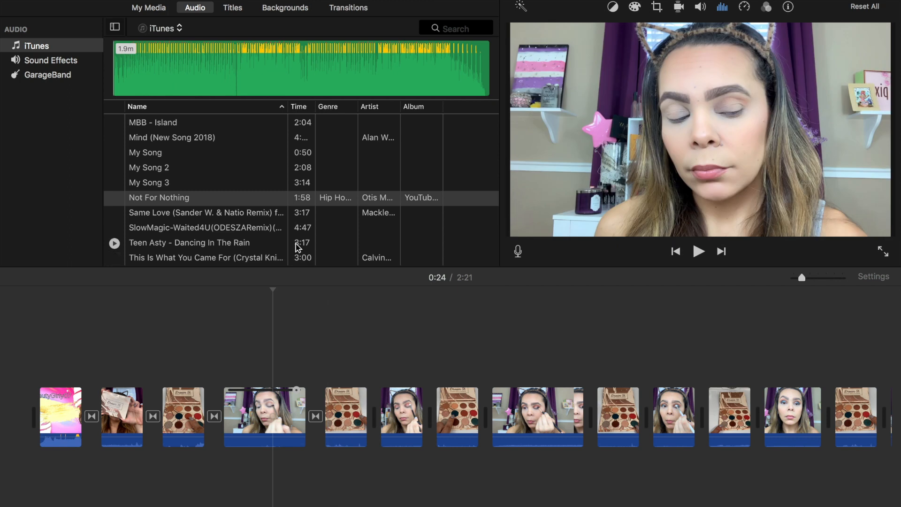
click(217, 242)
key(Down)
key(Down)
key(Down)
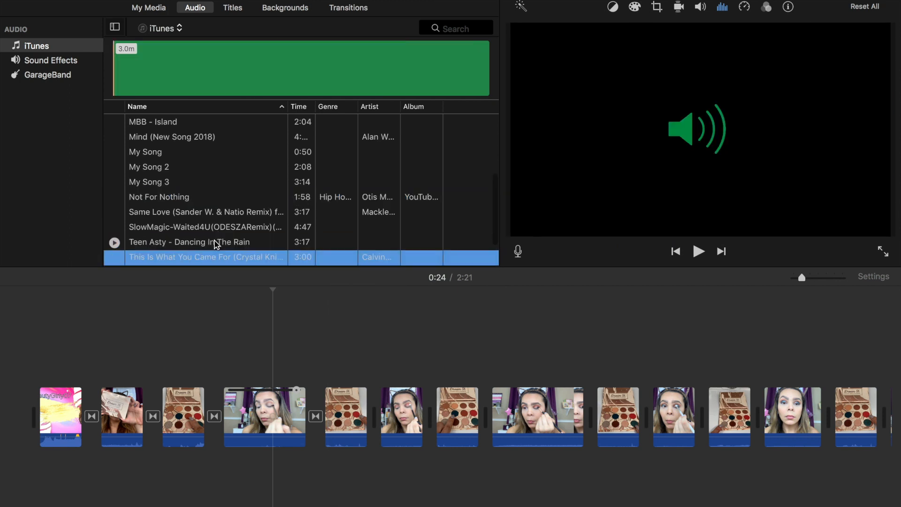
key(Down)
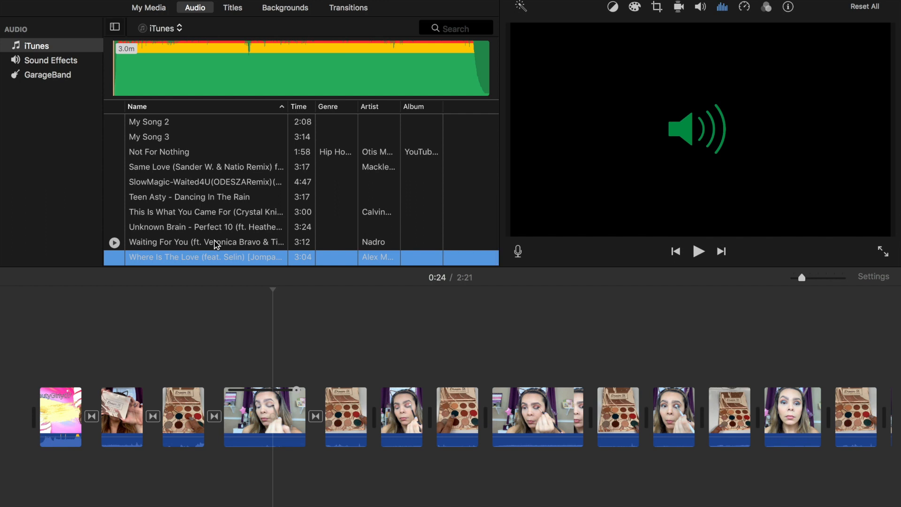
key(Up)
key(Up)
key(Up)
key(Up)
key(Up)
key(Up)
key(Up)
key(Up)
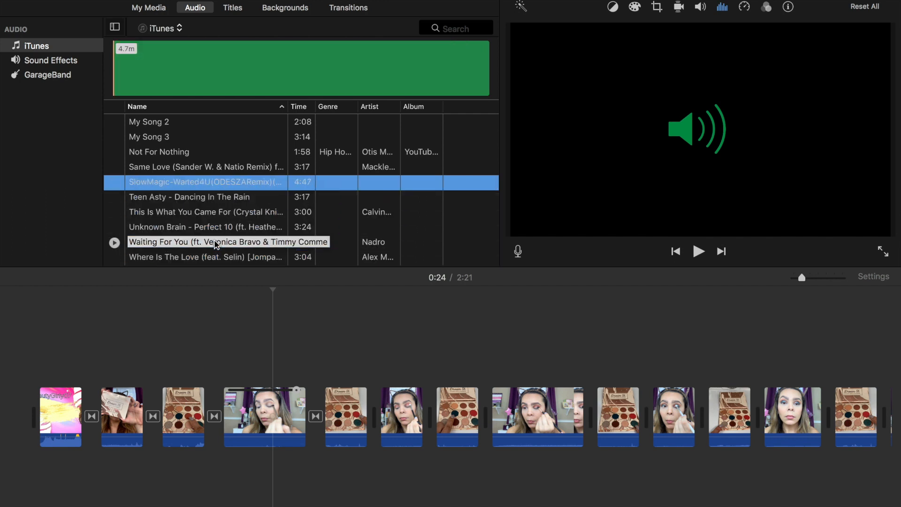
key(Up)
key(Up)
key(Up)
key(Up)
key(Up)
key(Up)
key(Up)
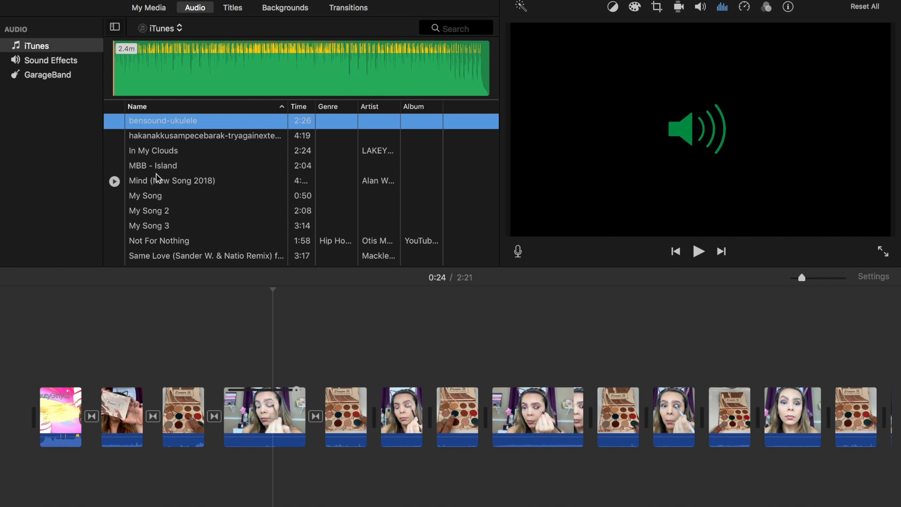
click(156, 152)
drag(157, 159, 88, 476)
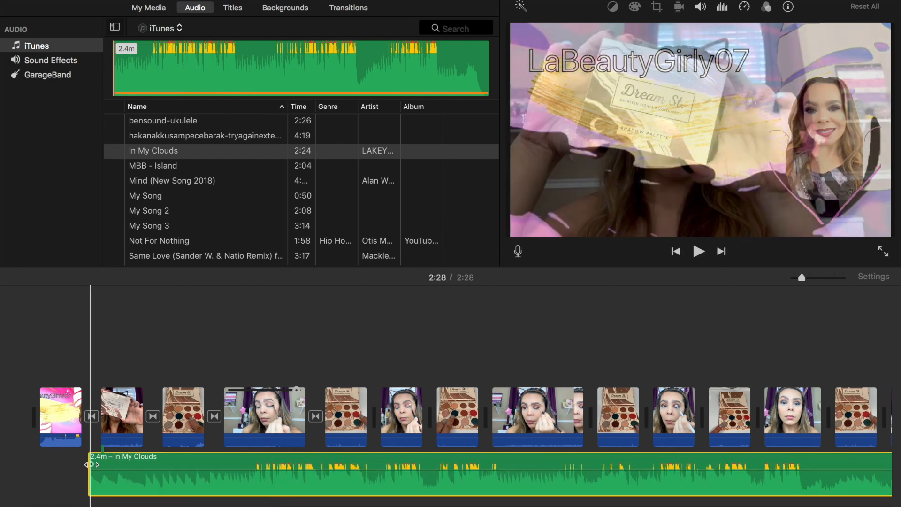
Fade in the In My Clouds music at its start and trim its end shorter
drag(92, 464, 102, 464)
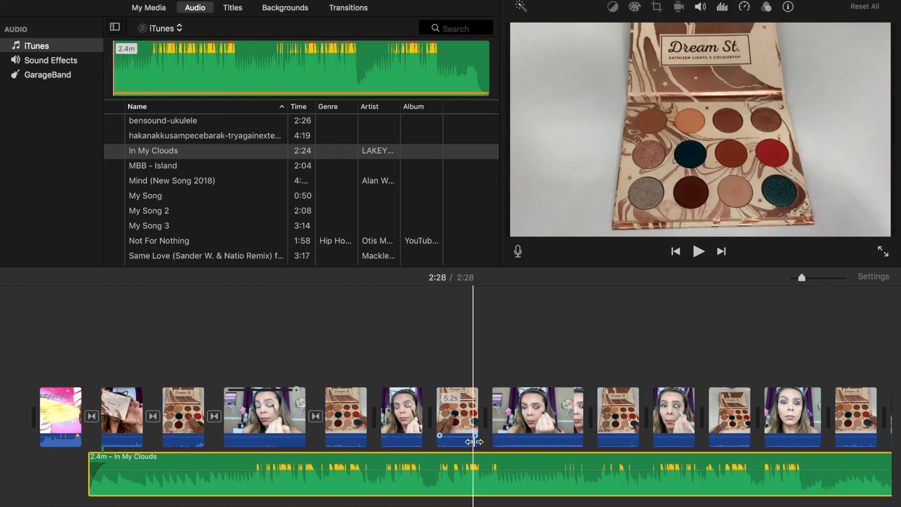
scroll(648, 418, right, 10)
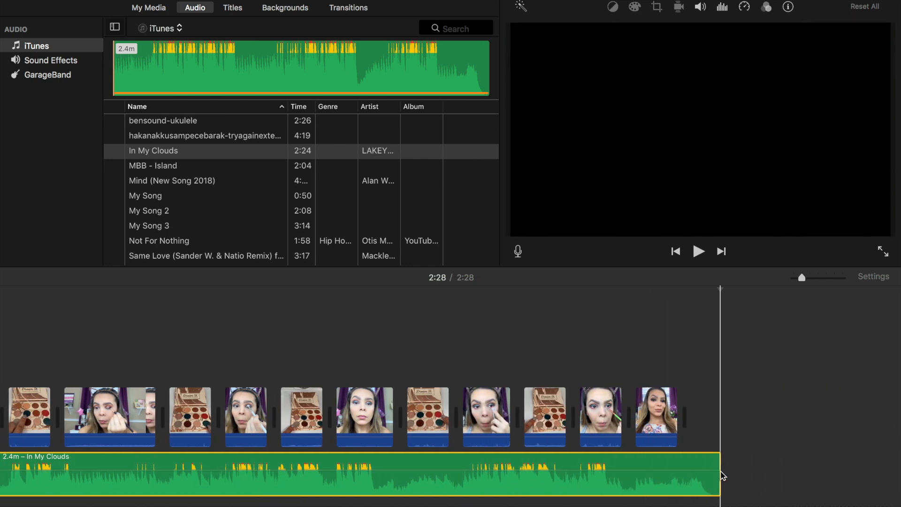
drag(720, 471, 659, 464)
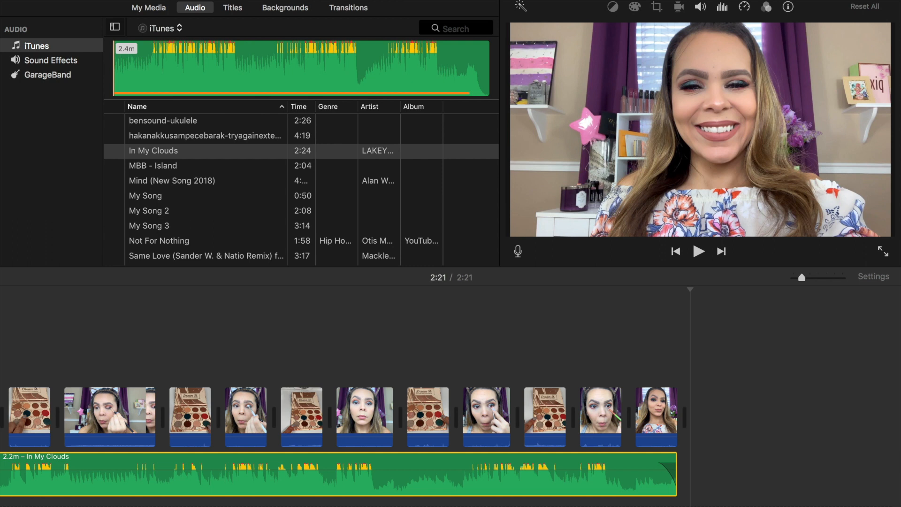
Delete the In My Clouds clip with Edit > Cut and select the song Not For Nothing
click(424, 476)
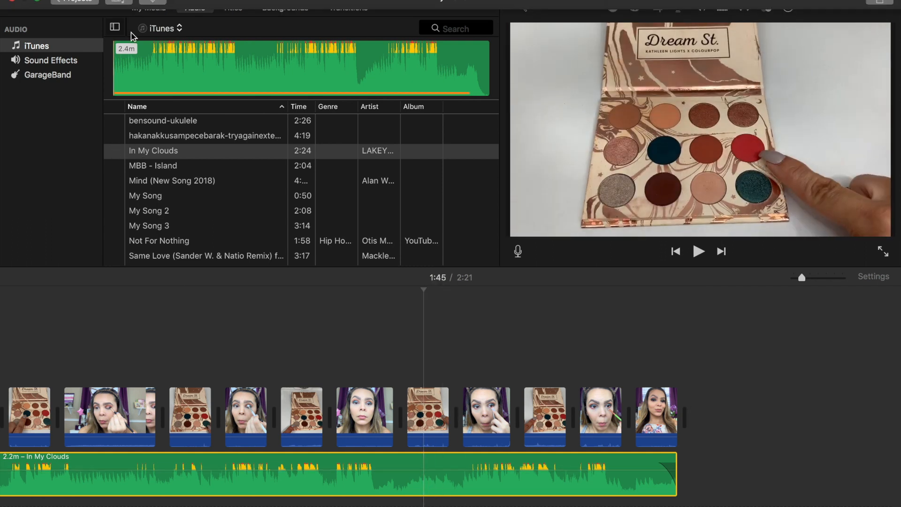
click(105, 1)
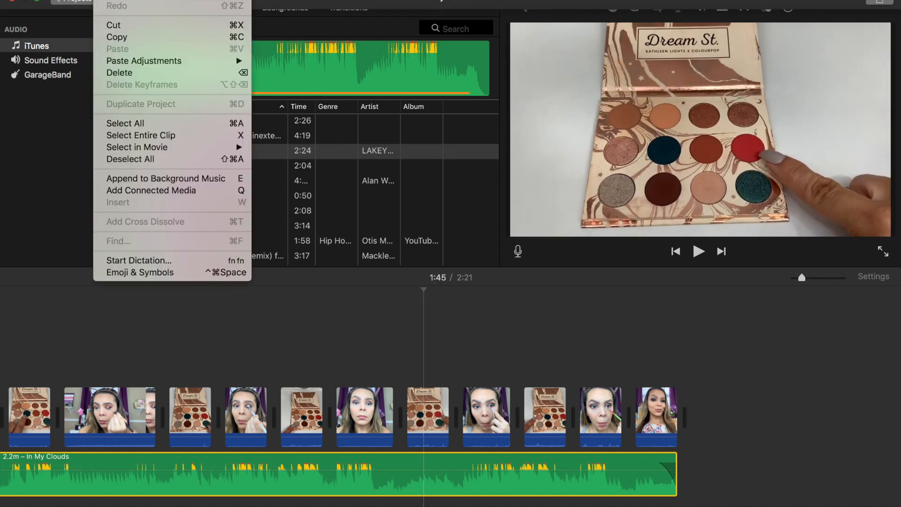
click(116, 25)
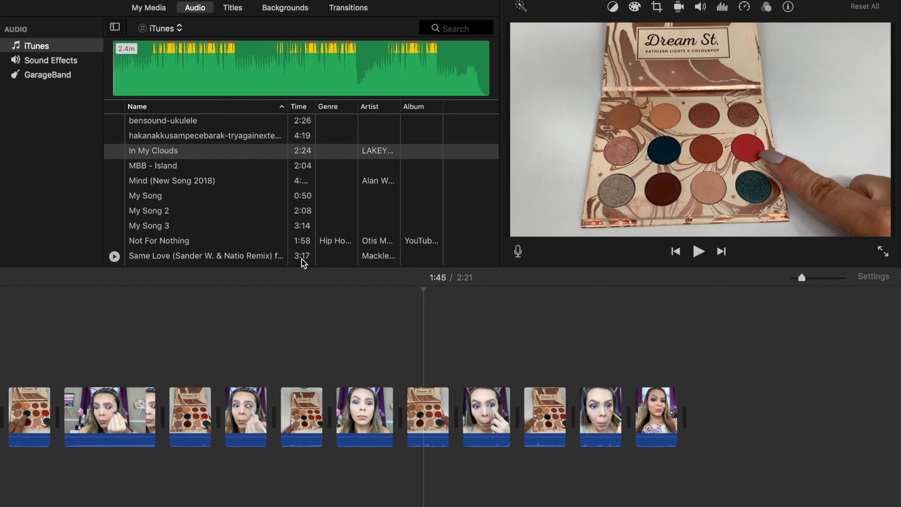
click(300, 243)
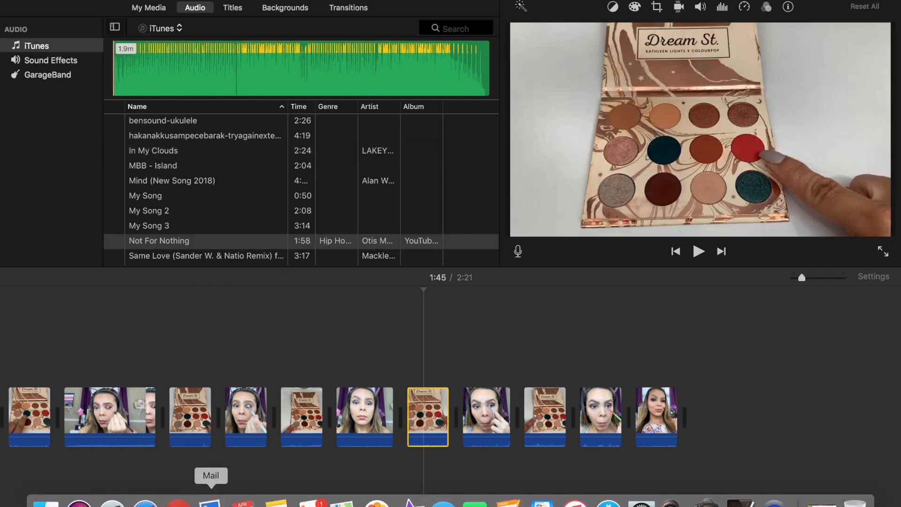
Add 'Not For Nothing' as background music, trim its end, and add a second copy
scroll(216, 413, left, 10)
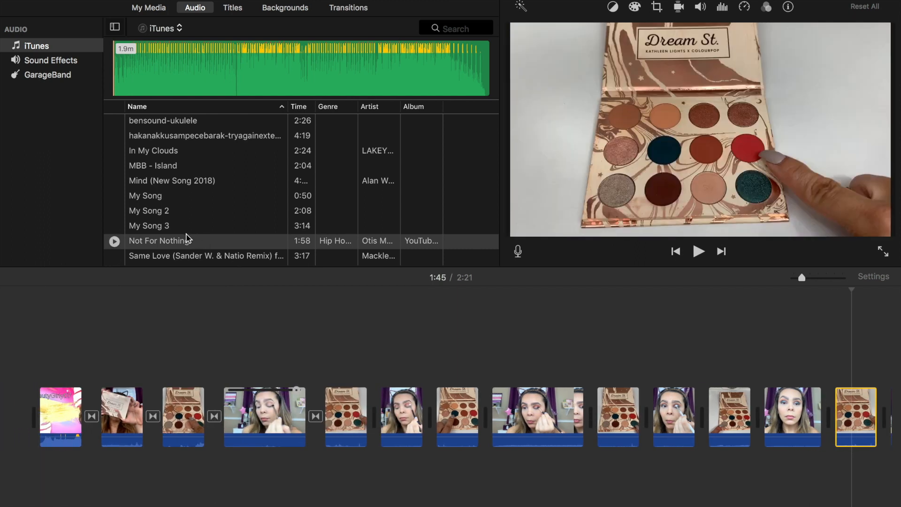
drag(187, 246, 107, 464)
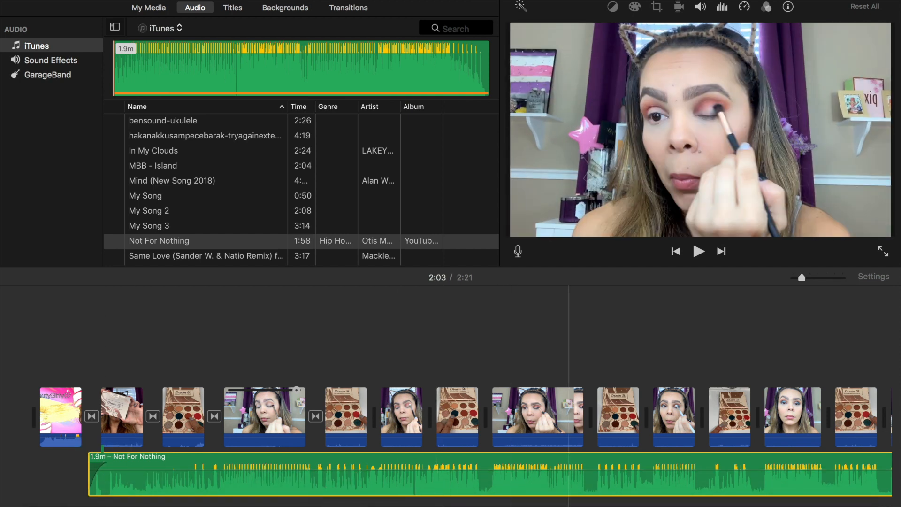
scroll(744, 418, right, 10)
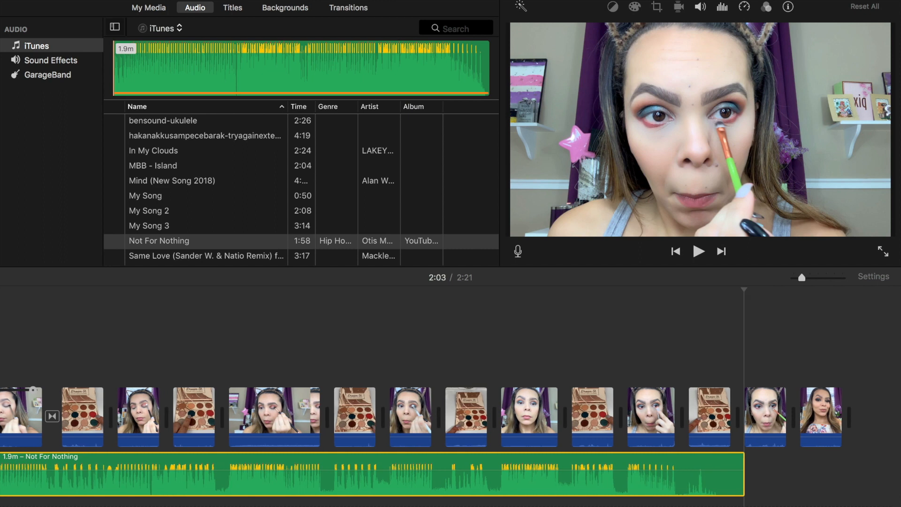
scroll(751, 441, right, 1)
drag(710, 474, 637, 484)
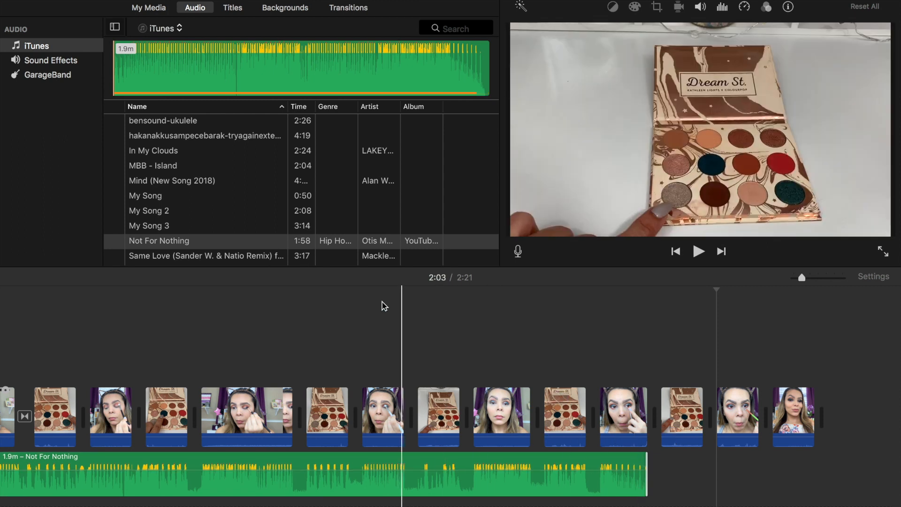
drag(160, 247, 665, 481)
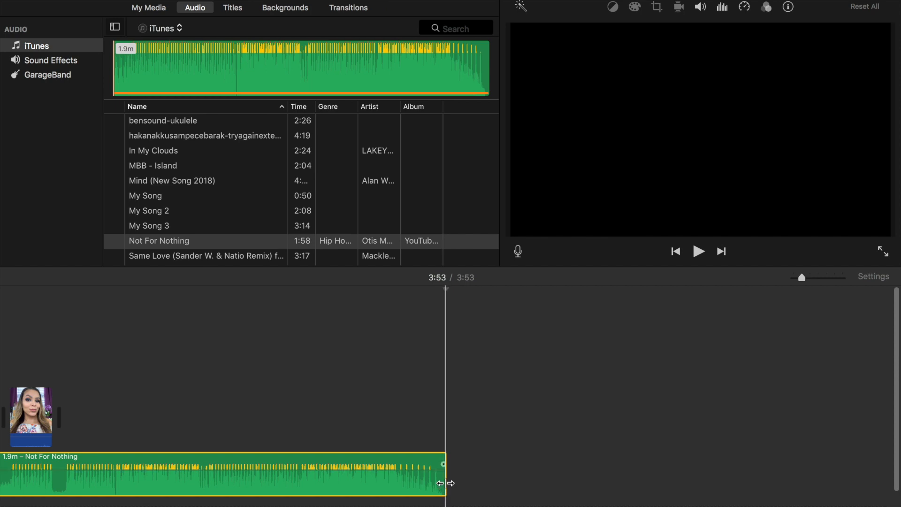
Trim the second Not For Nothing copy to 22.8 seconds so it ends with the last clip
drag(445, 482, 52, 475)
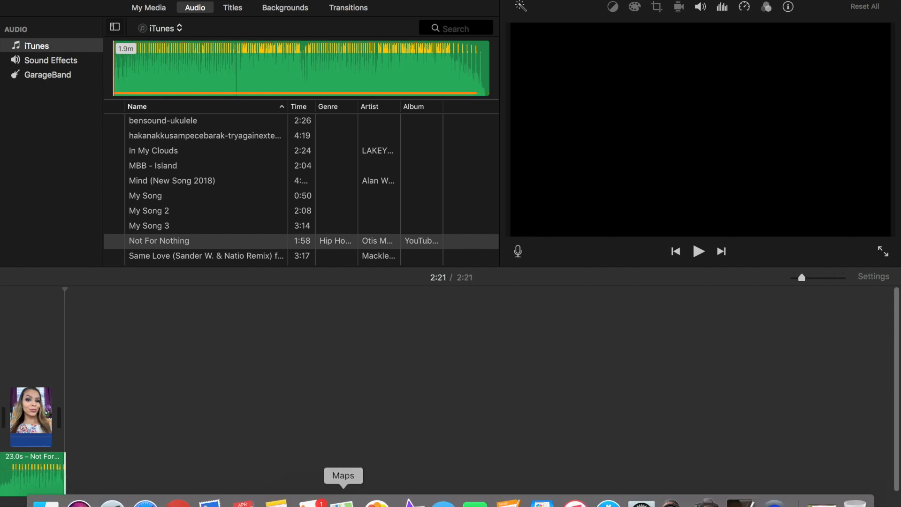
scroll(484, 468, left, 10)
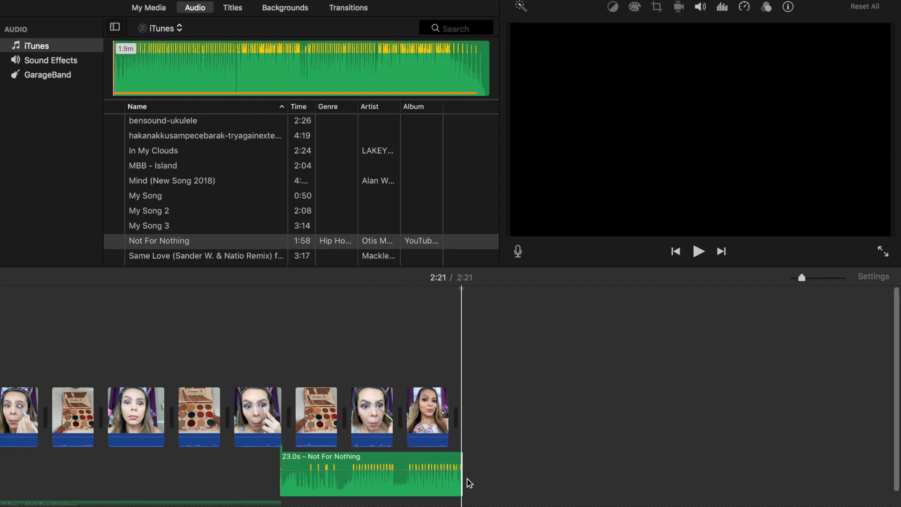
drag(460, 480, 436, 475)
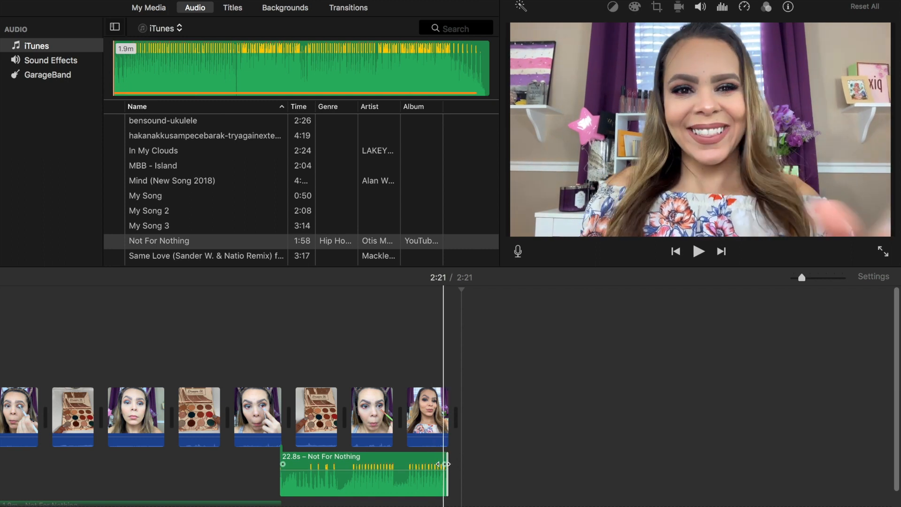
click(421, 472)
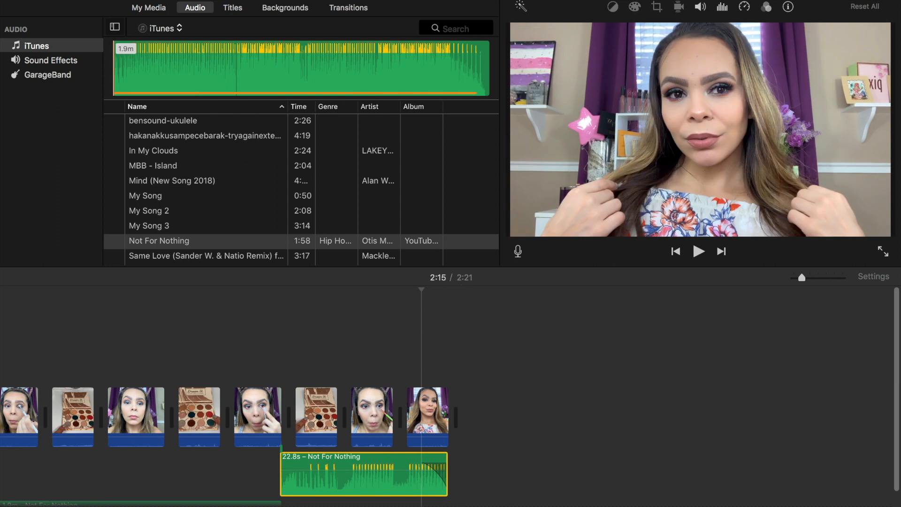
scroll(451, 413, left, 5)
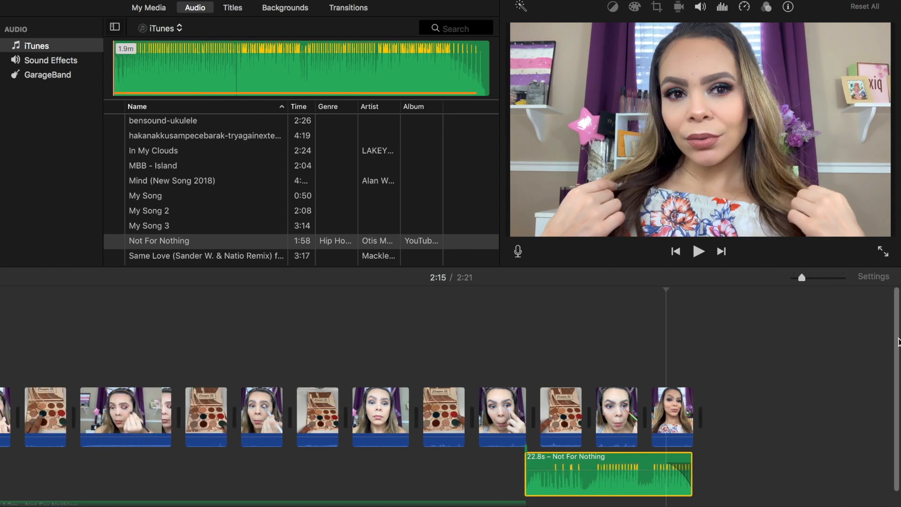
scroll(897, 341, down, 3)
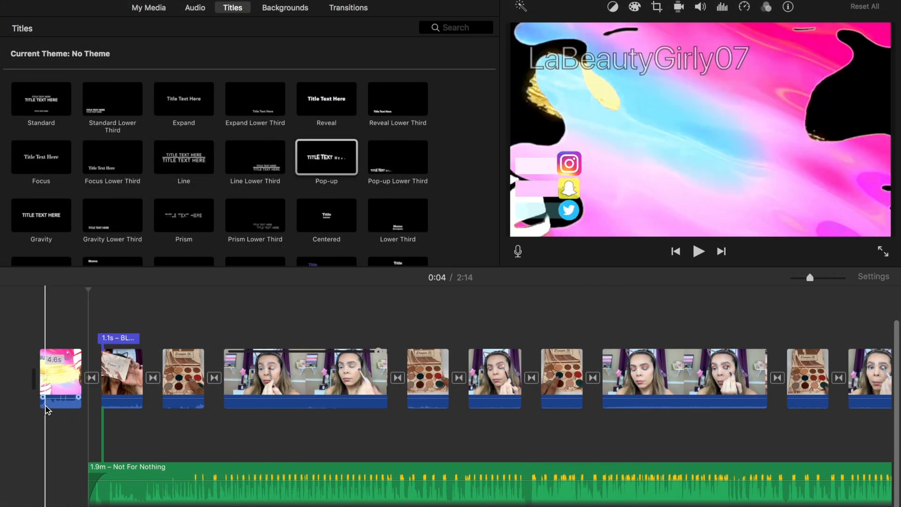
Name the movie 'editing video' and return to the Projects browser
click(45, 406)
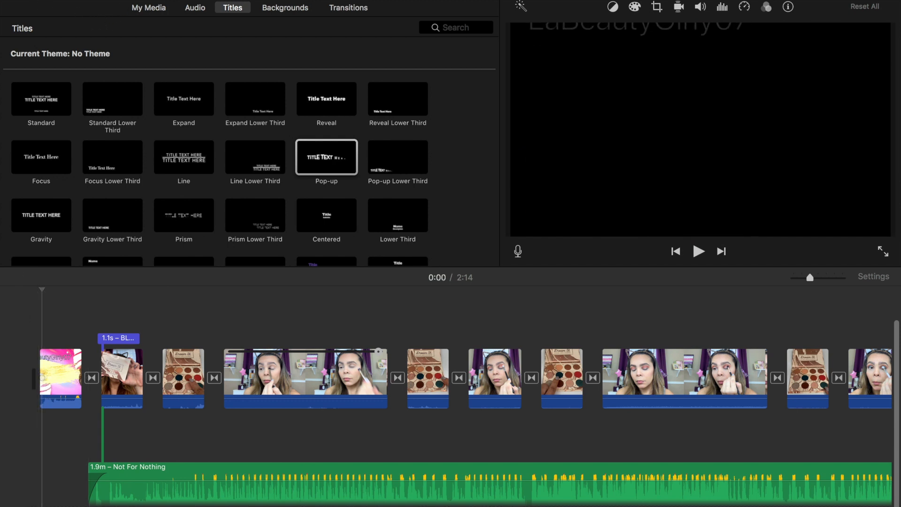
key(2)
text(editing video)
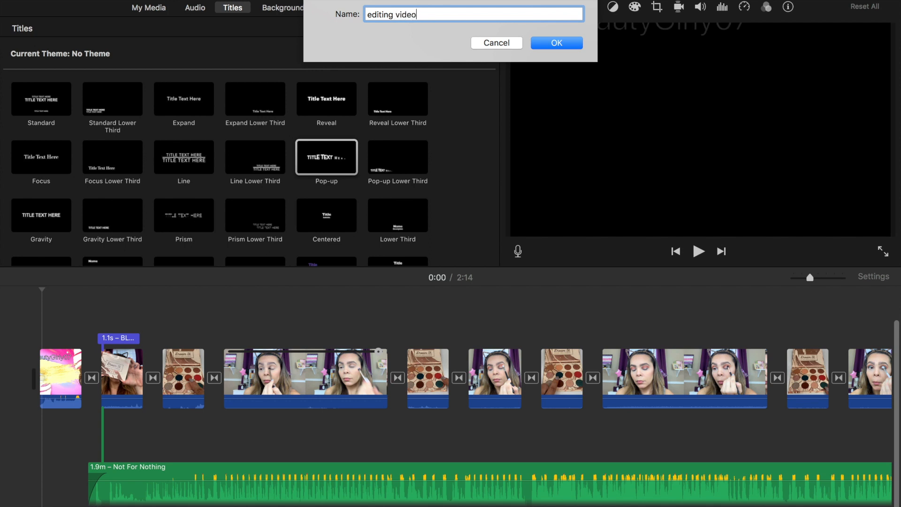
click(557, 43)
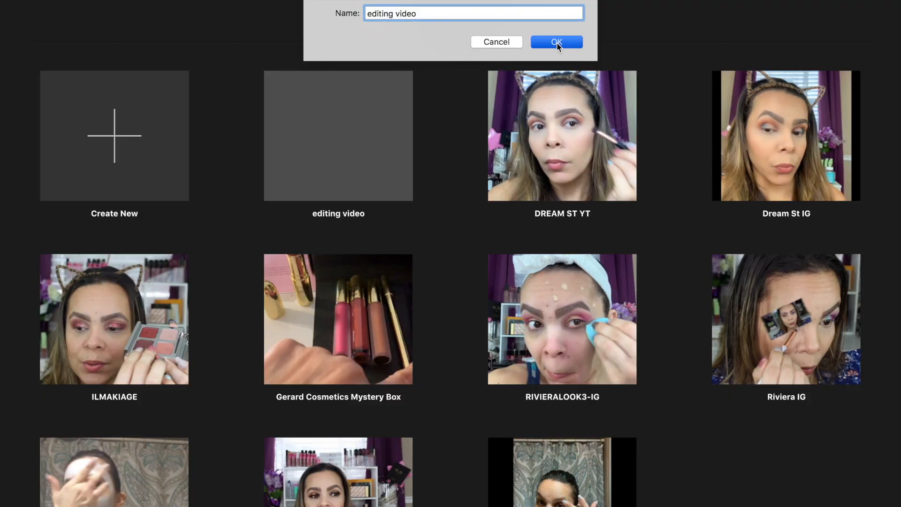
Share the editing video project to YouTube as a private HD 1080p Howto & Style video
click(347, 171)
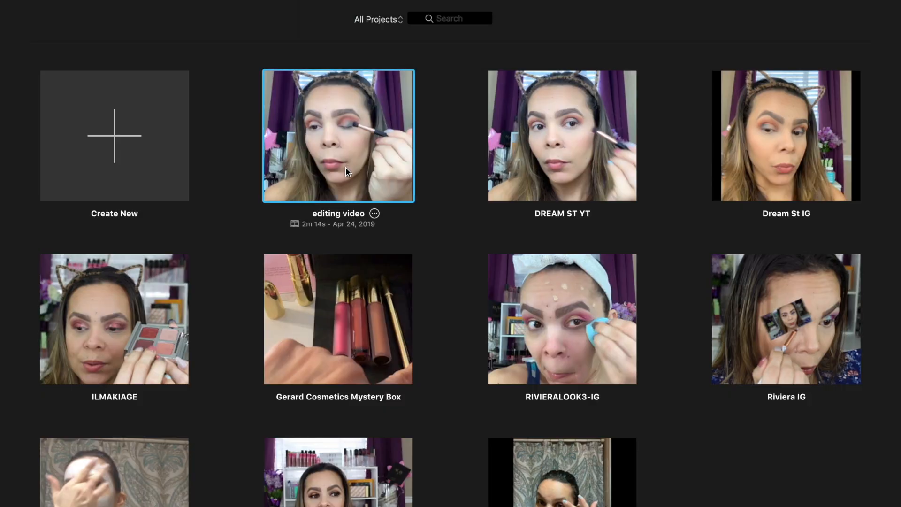
click(880, 1)
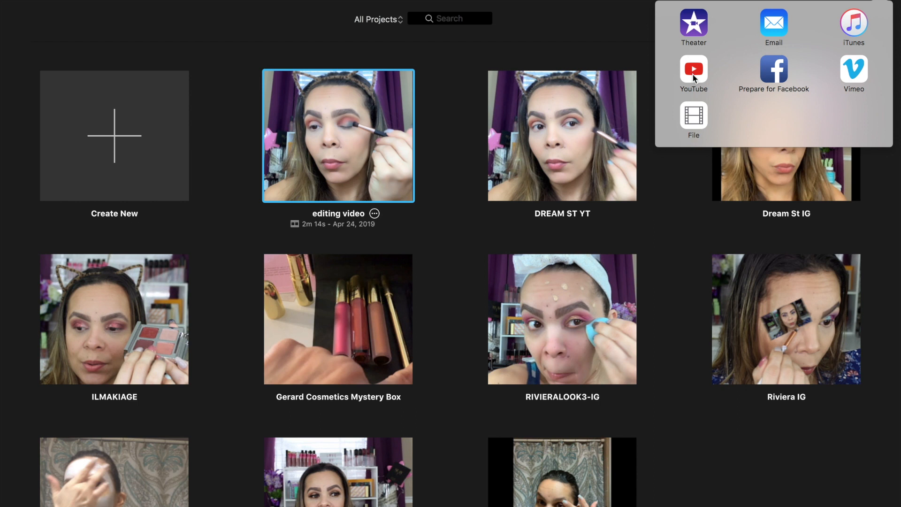
click(693, 75)
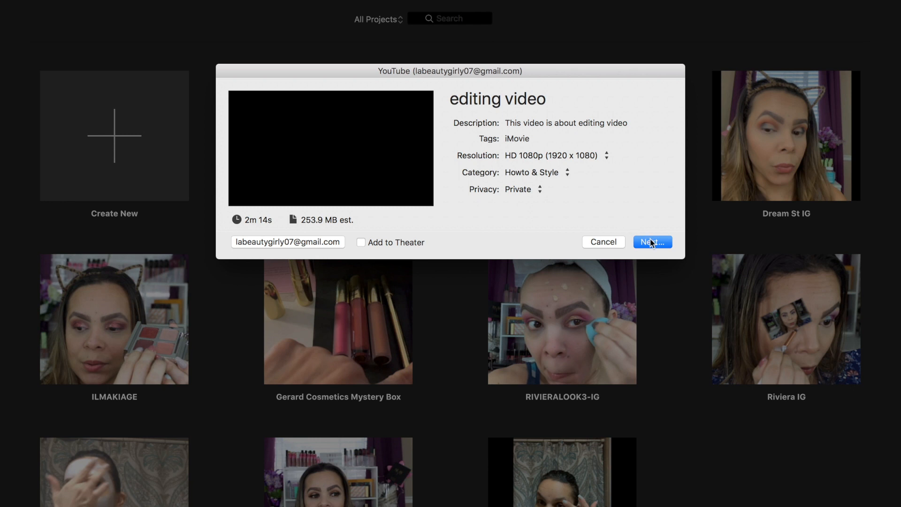
click(604, 242)
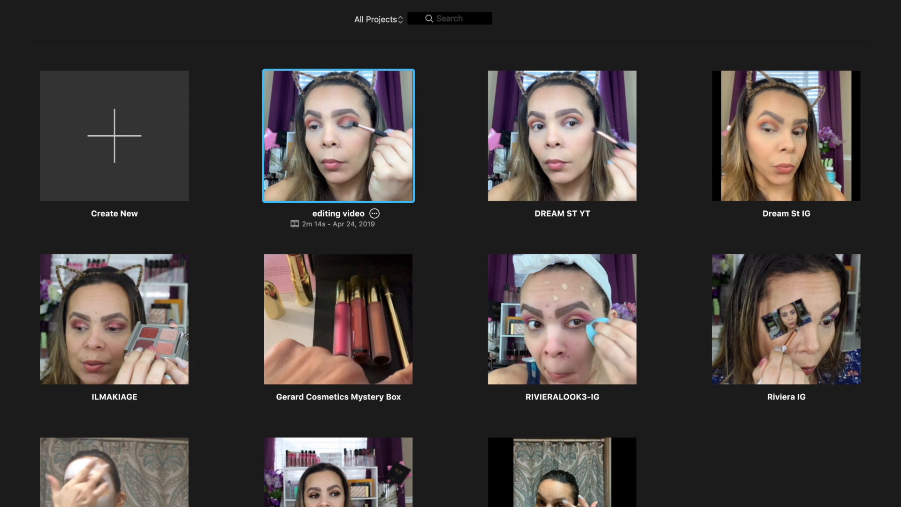